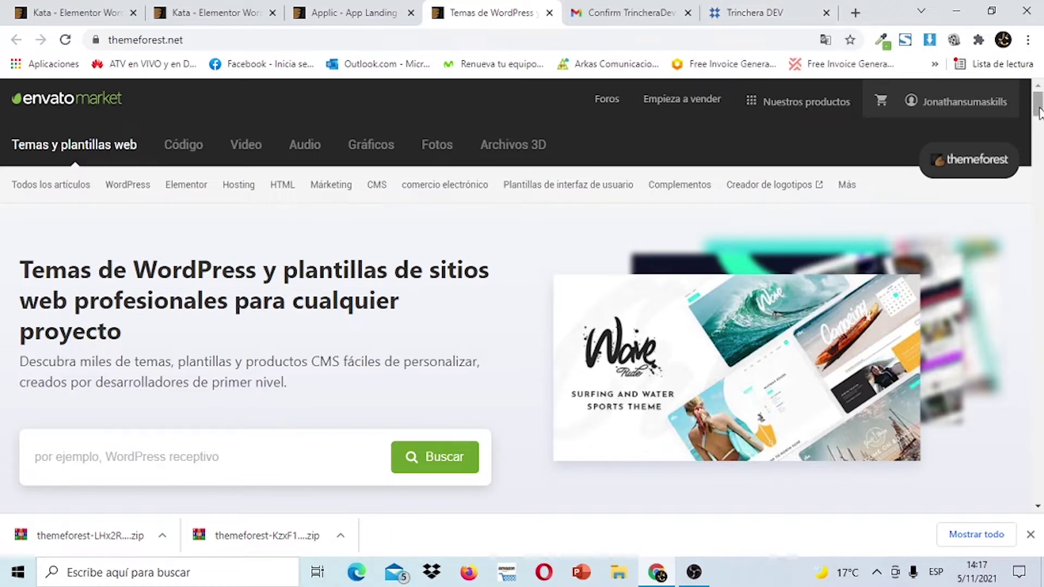
scroll(1036, 118, down, 1)
scroll(1036, 118, down, 15)
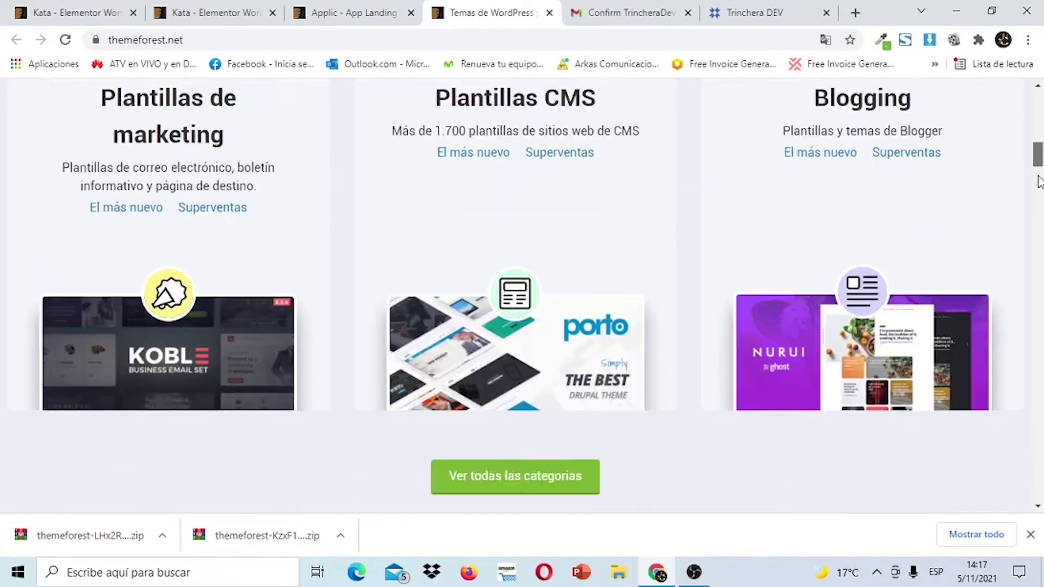
drag(1039, 183, 1027, 96)
Open the WP-Admin login page of the landingprueba site from the Trinchera DEV list of installed sites.
click(777, 16)
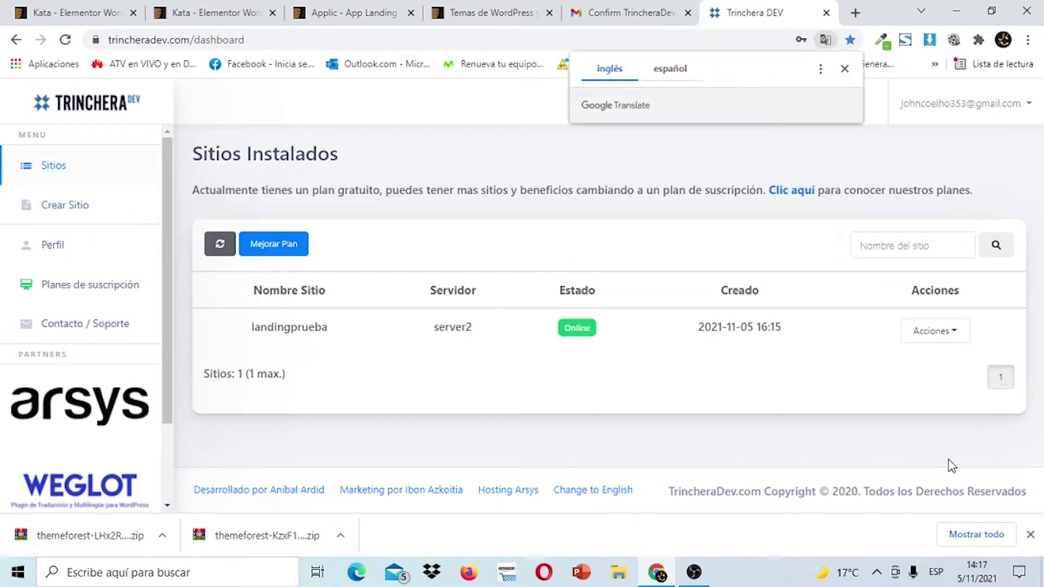
click(951, 332)
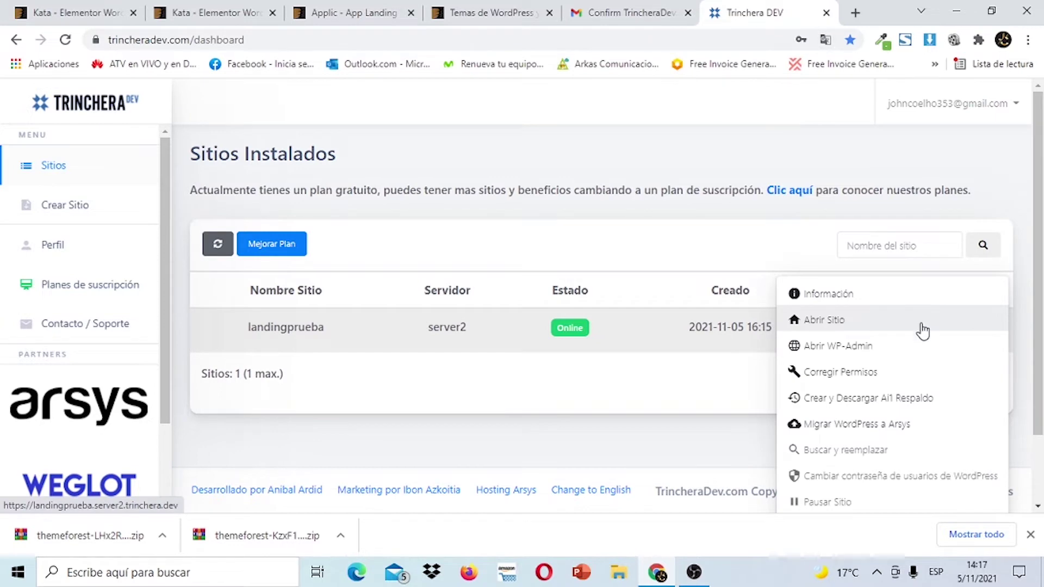
click(923, 347)
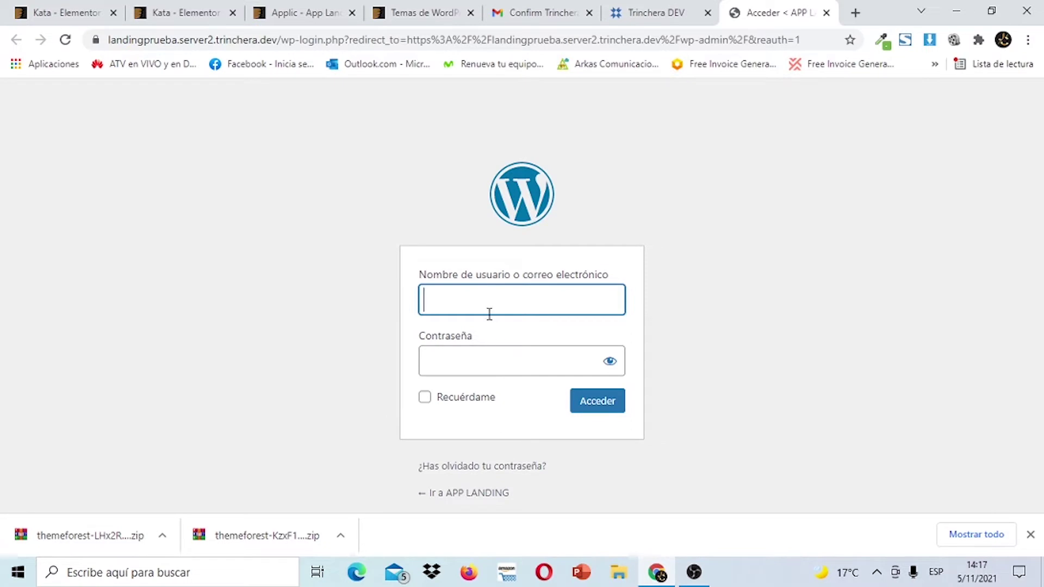
Copy the account's e-mail address from Gmail and paste it as the WordPress login user name.
click(481, 303)
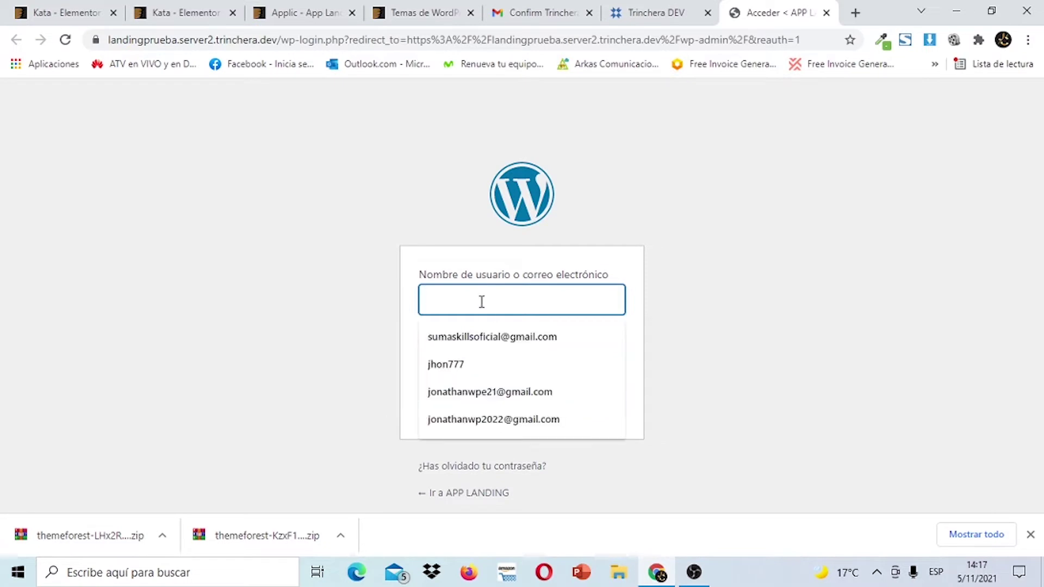
click(768, 229)
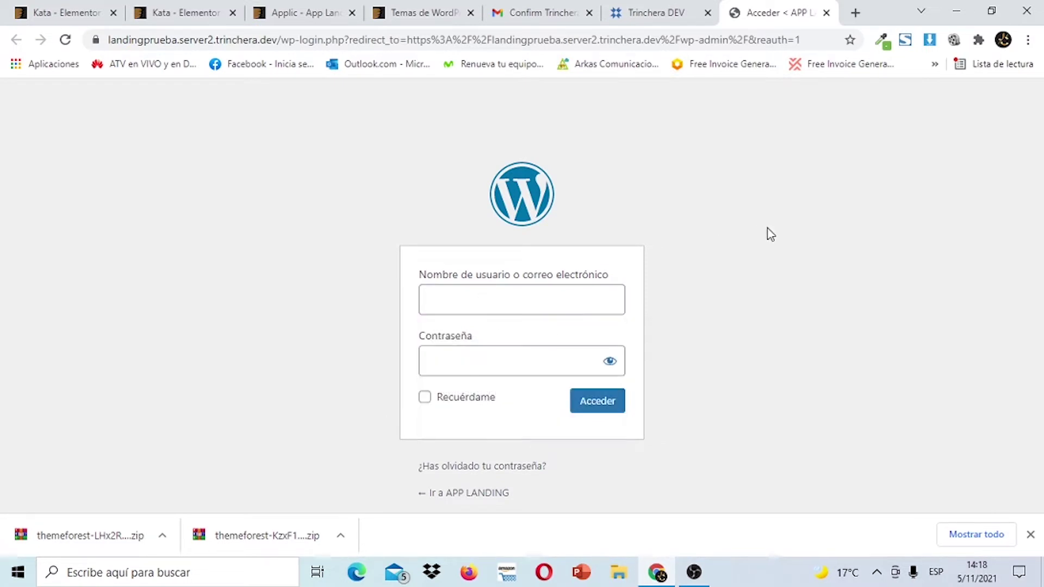
click(542, 12)
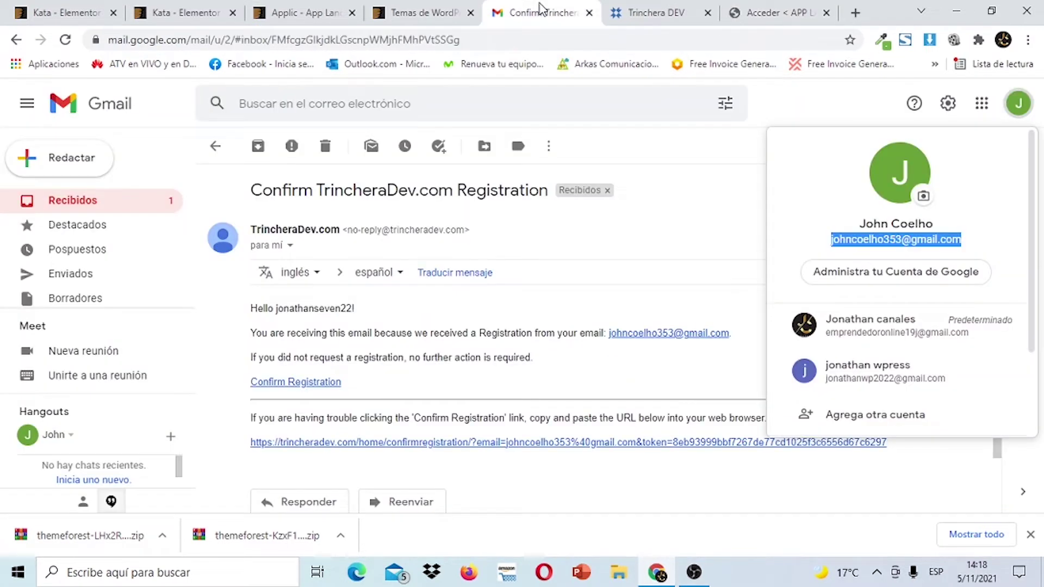
right_click(921, 239)
click(904, 251)
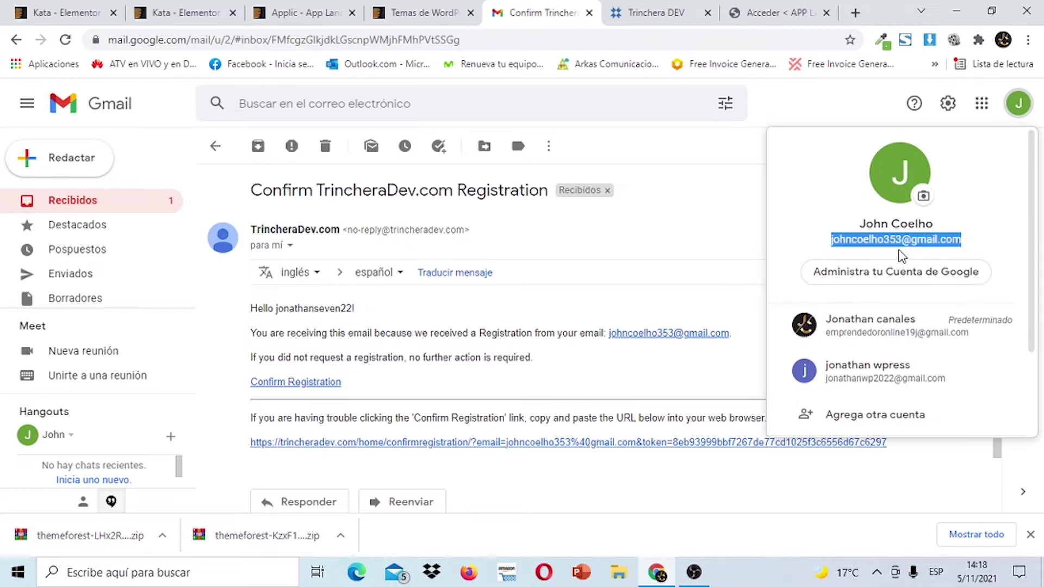
click(767, 16)
right_click(451, 303)
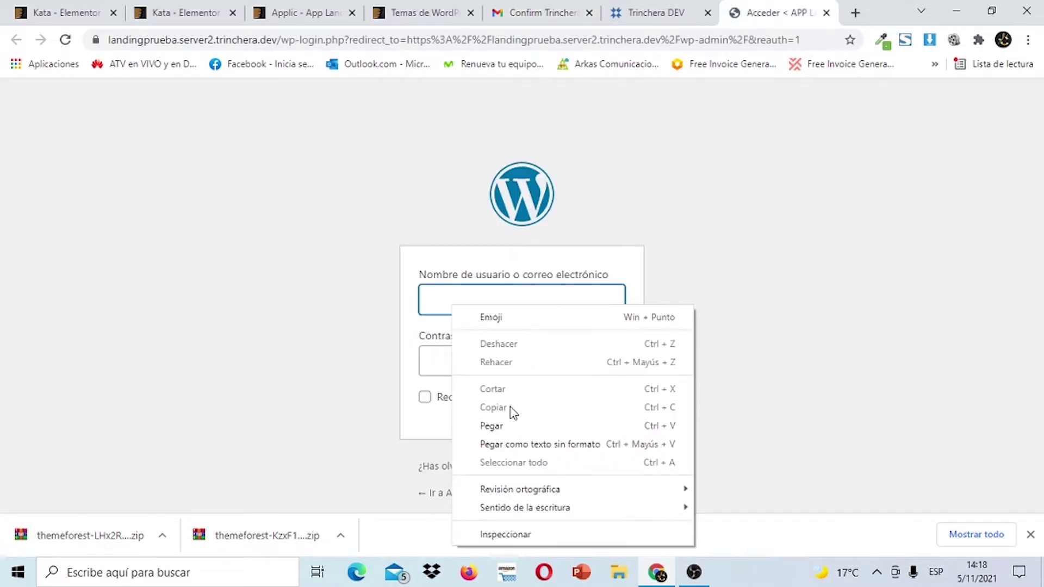
click(505, 426)
Enter the account password and log in to the WordPress dashboard.
click(468, 368)
text(•••••••••)
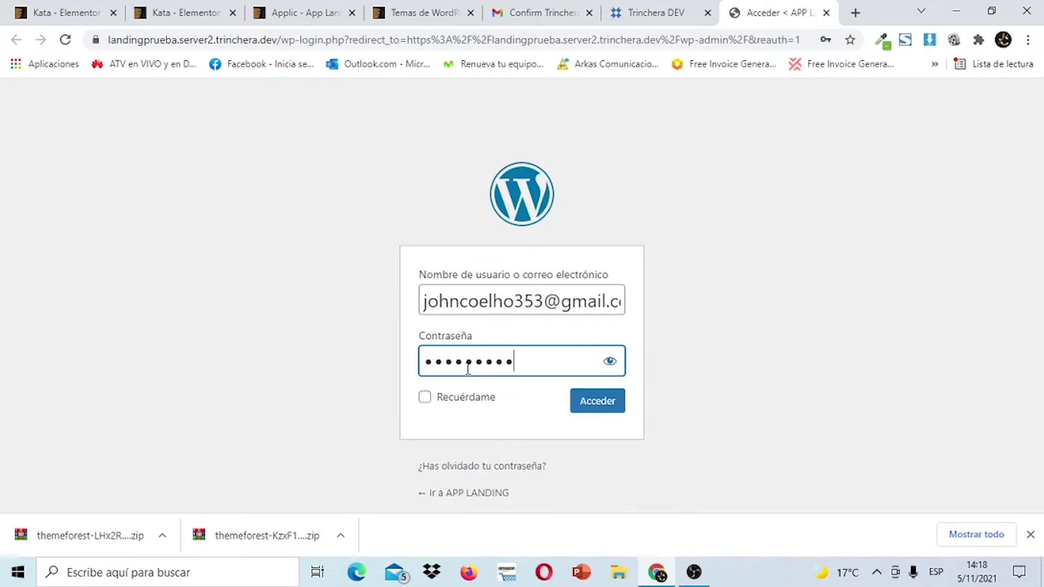
click(585, 406)
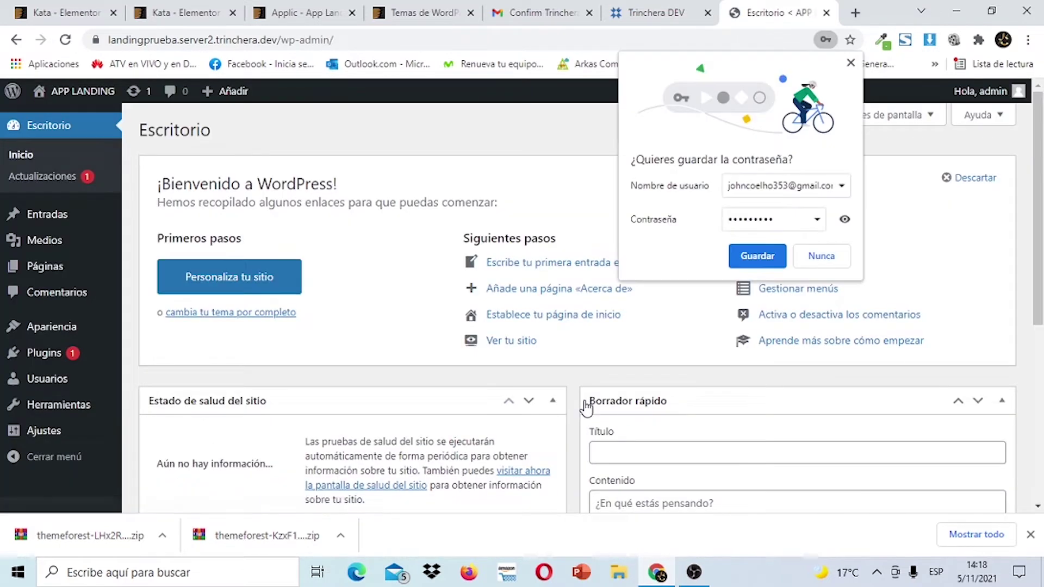
Locate the downloaded applic-app-landing theme zip in its folder and extract it into a folder of the same name.
click(992, 538)
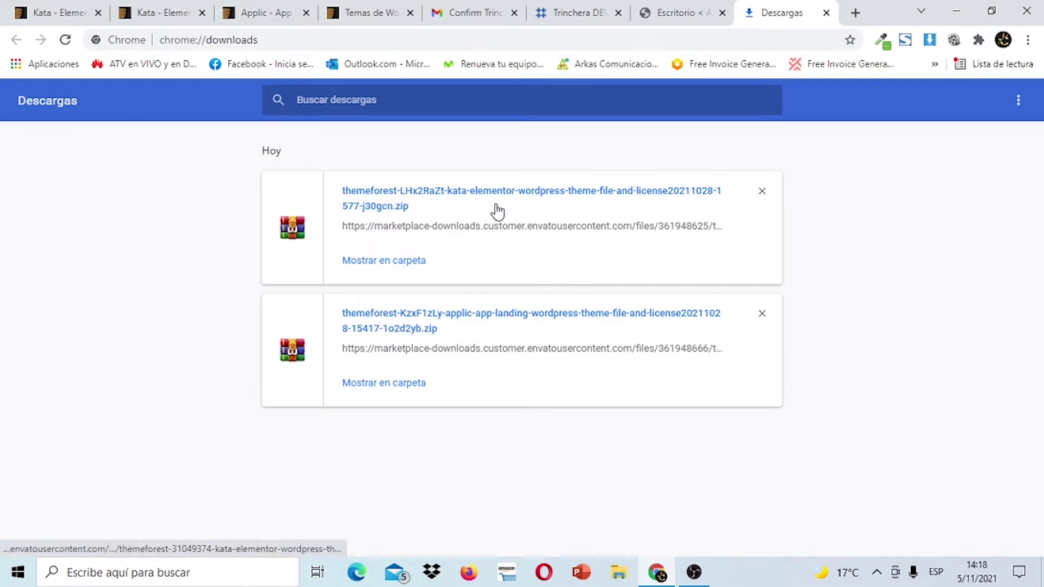
click(403, 384)
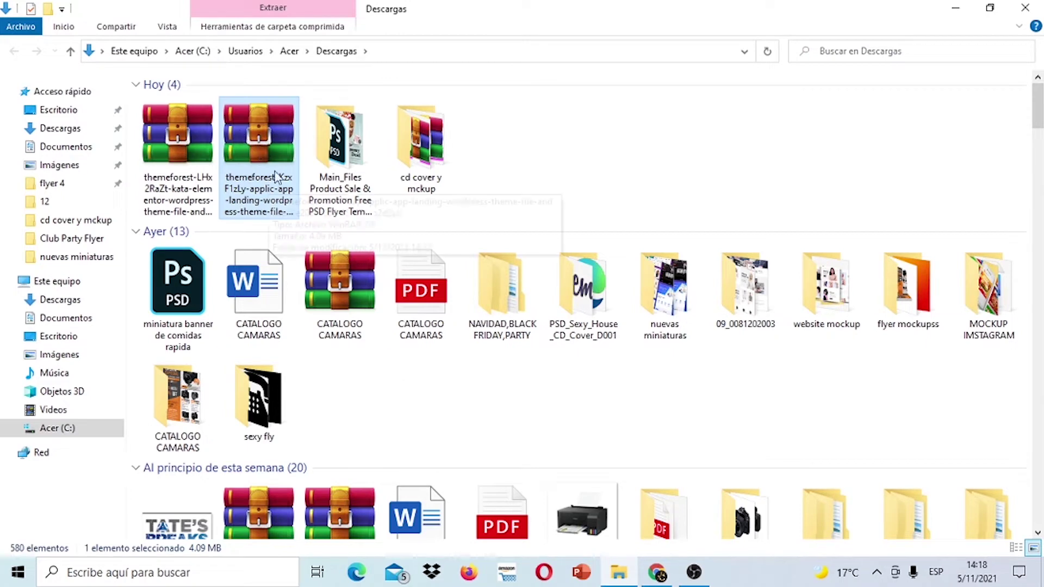
double_click(250, 152)
right_click(249, 150)
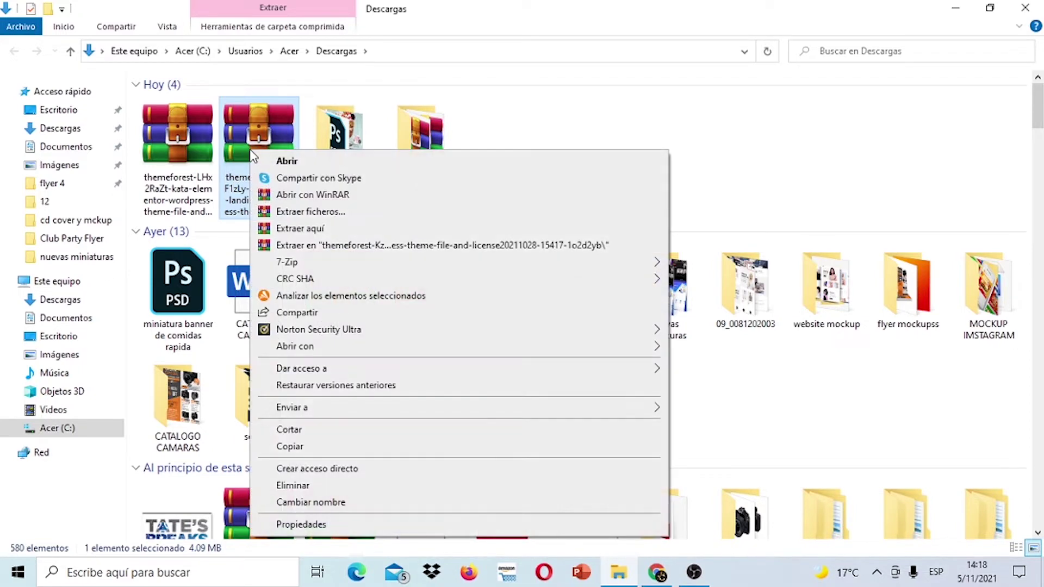
click(332, 246)
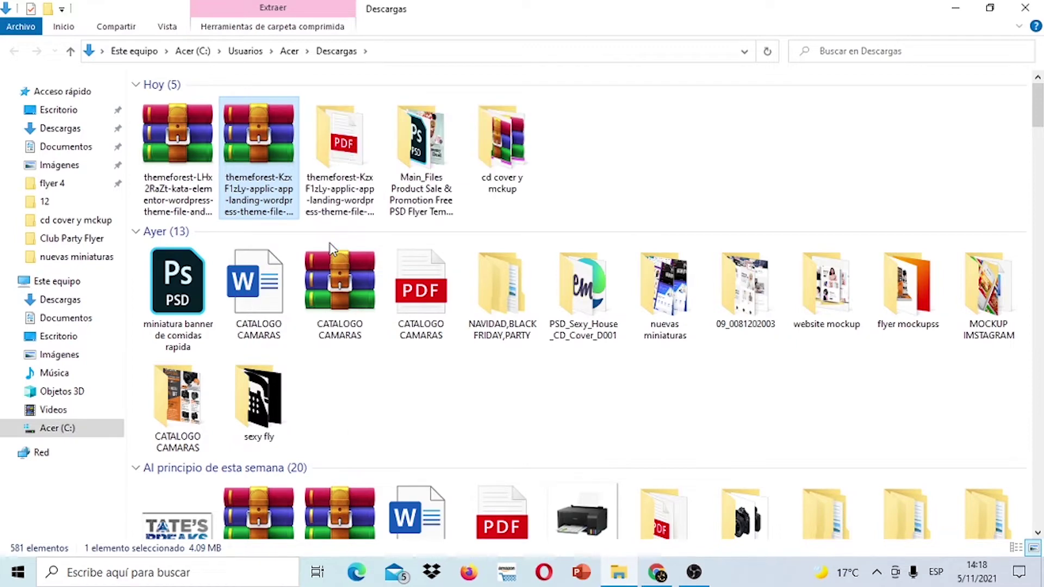
Extract the theme zip inside the extracted folder into its own folder and open its applic-wordpress-theme-1.4.1 subfolder.
double_click(336, 172)
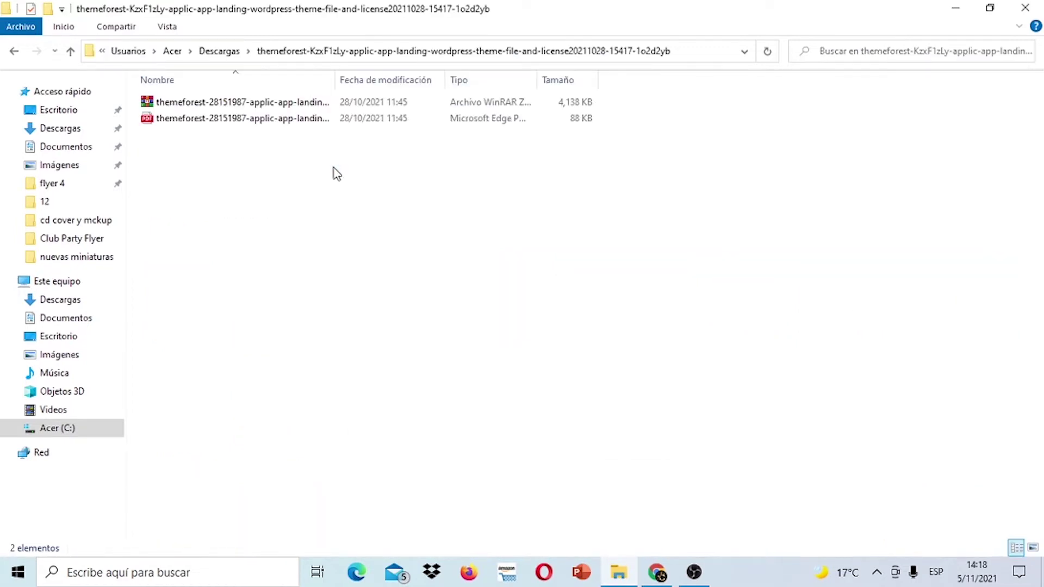
right_click(279, 106)
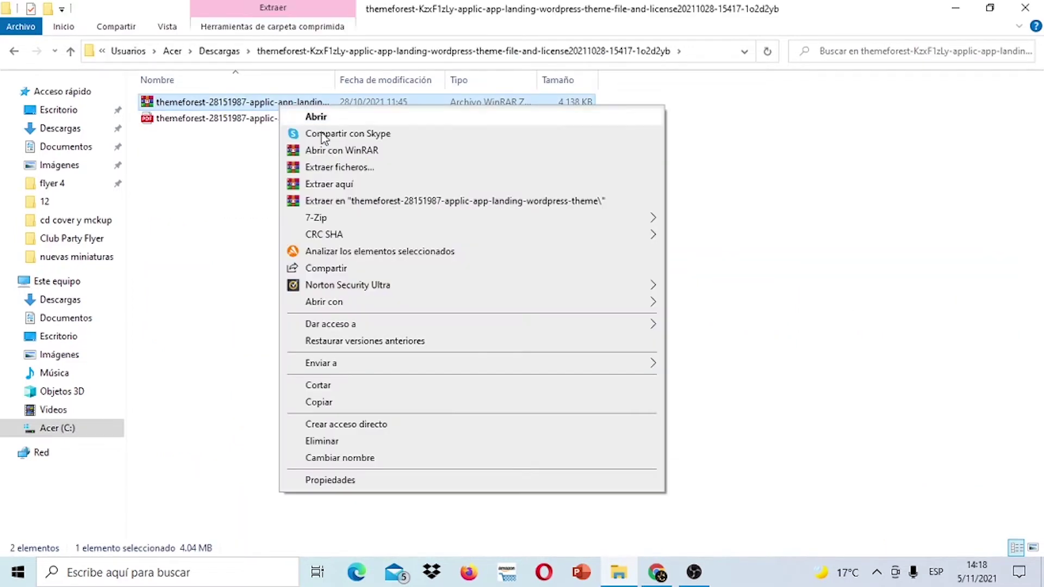
click(348, 201)
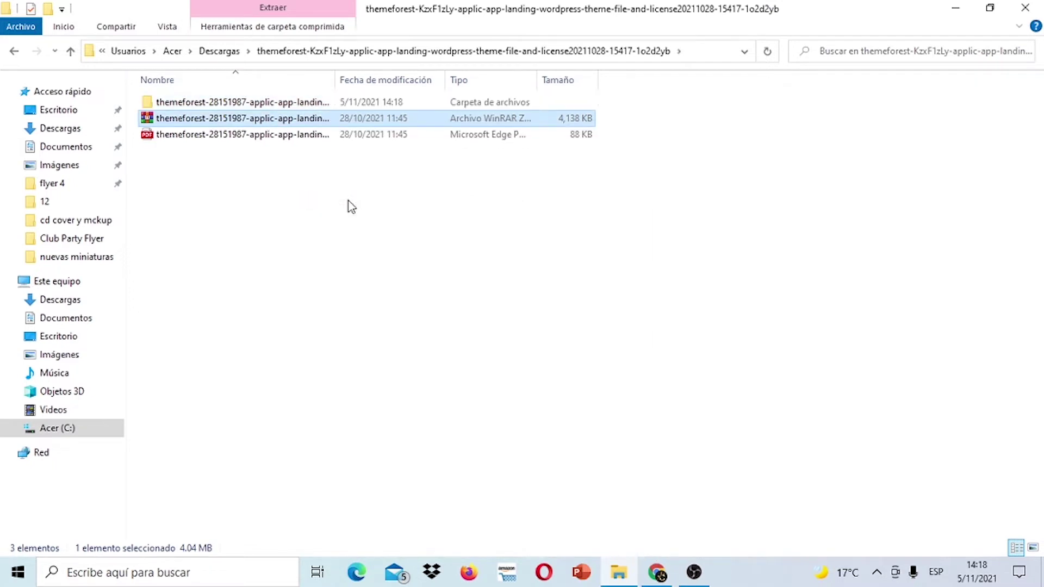
double_click(288, 103)
double_click(291, 103)
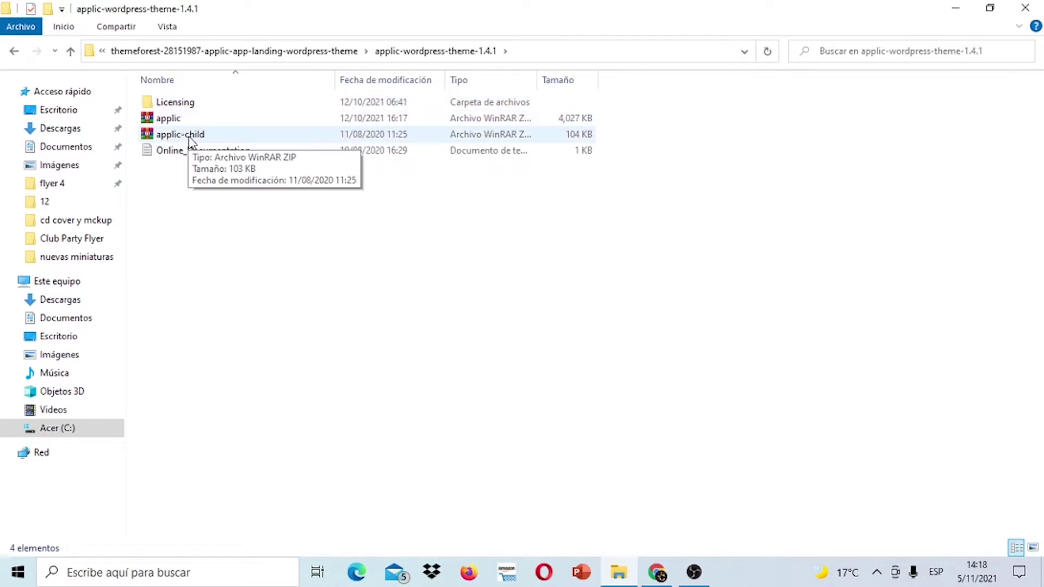
Switch back to the WordPress dashboard in Chrome and open the upload form for adding a new theme.
click(657, 572)
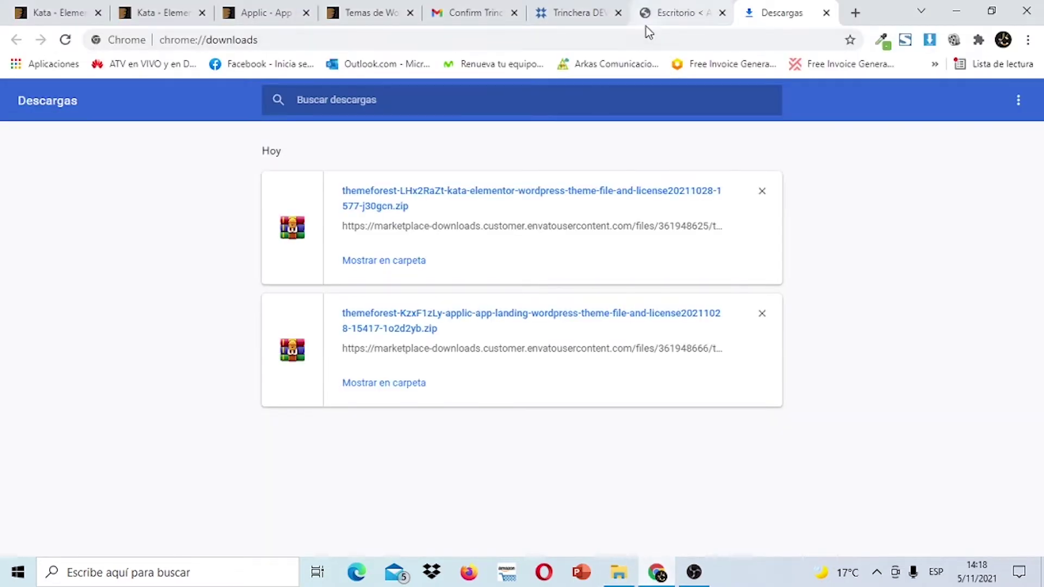
click(658, 14)
mouse_move(76, 340)
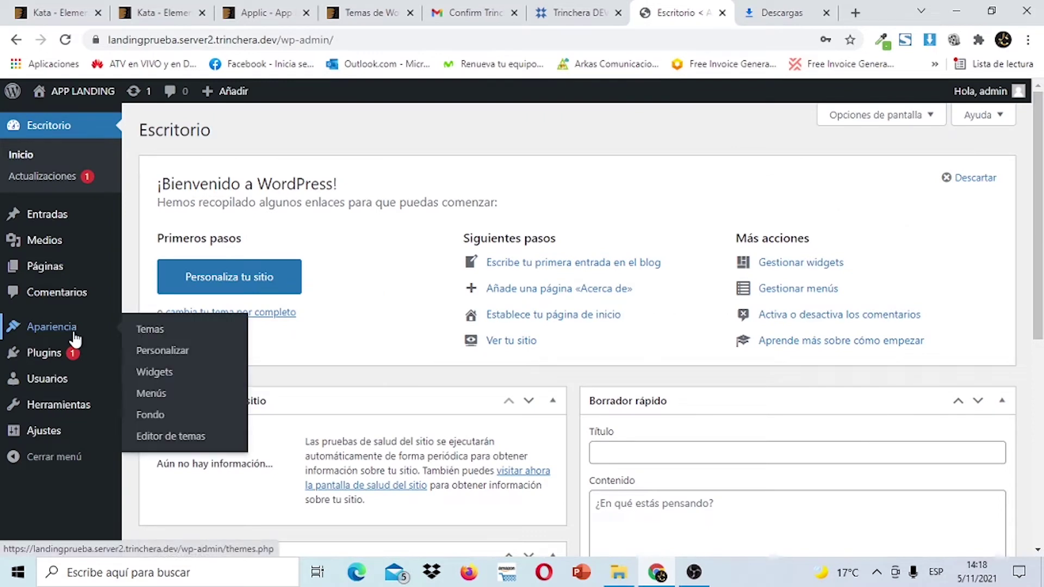
click(137, 330)
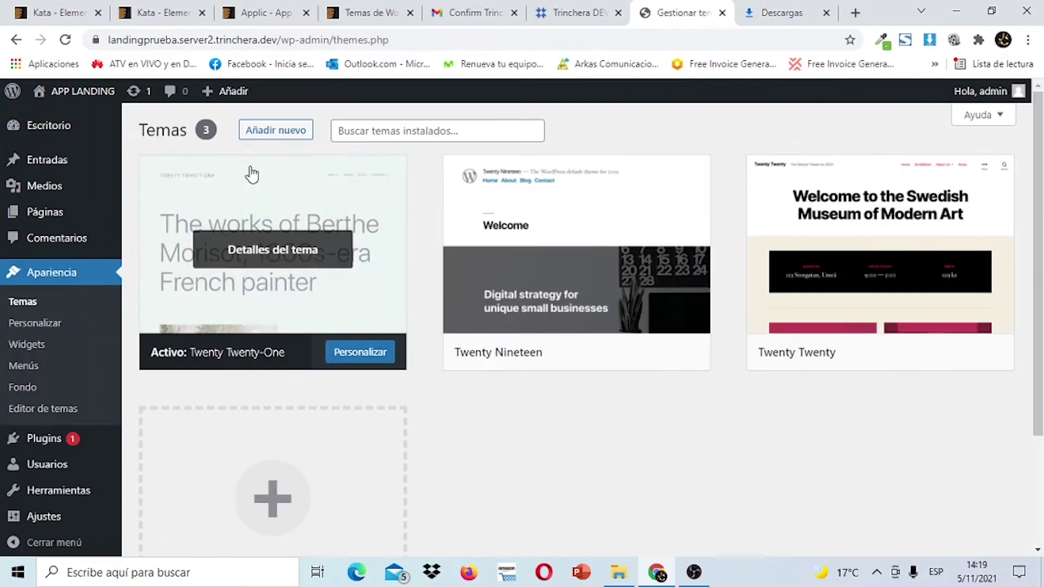
click(275, 132)
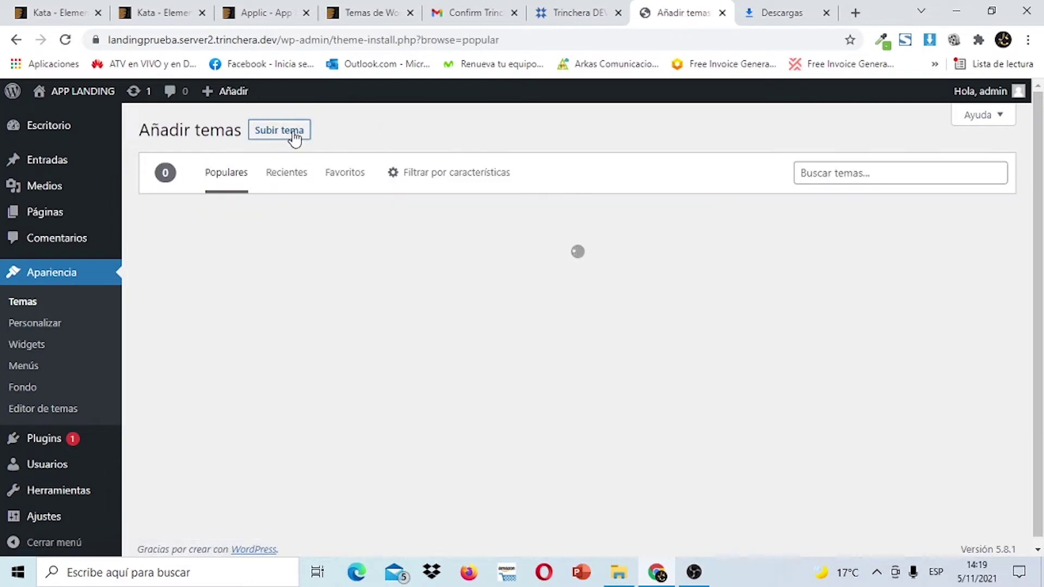
click(292, 134)
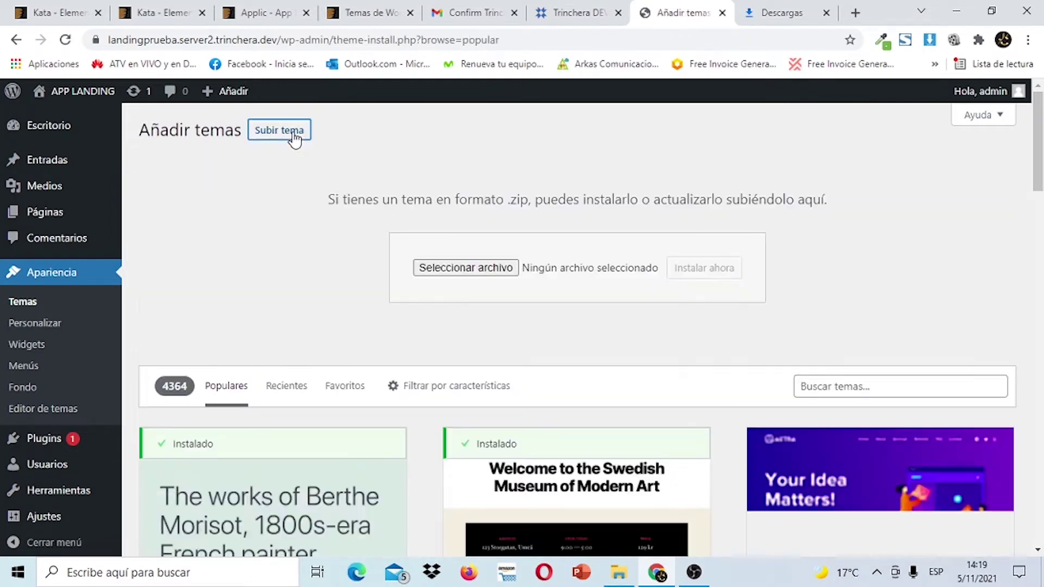
Choose applic.zip from the extracted applic-wordpress-theme-1.4.1 folder in Descargas as the theme file to upload.
click(466, 270)
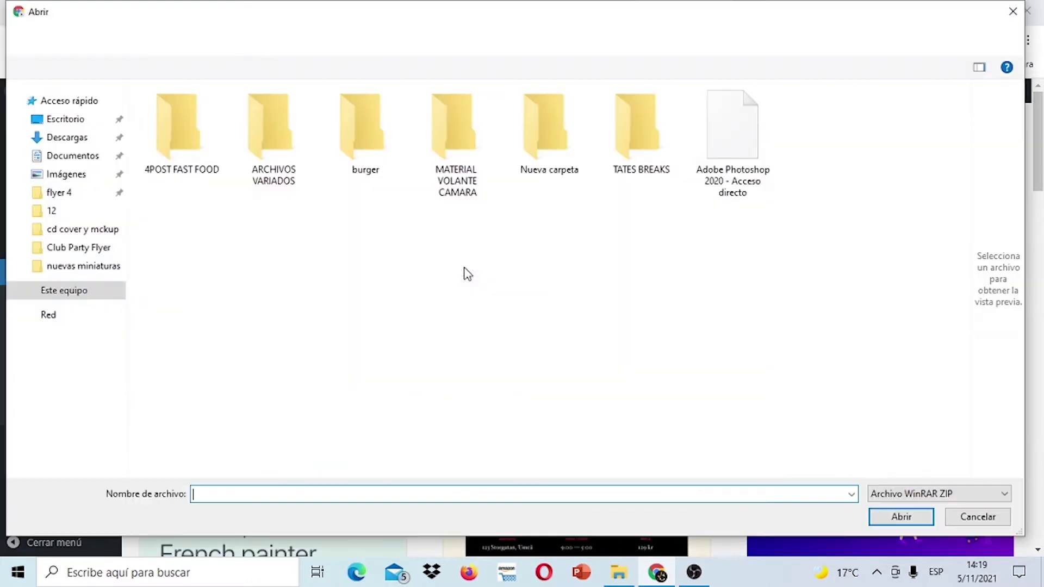
click(78, 140)
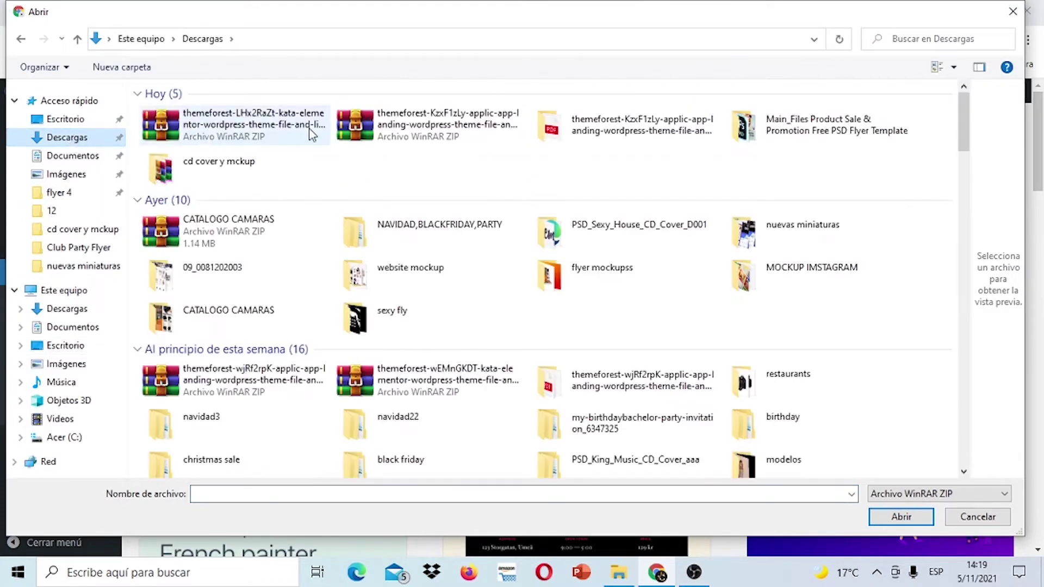
double_click(604, 128)
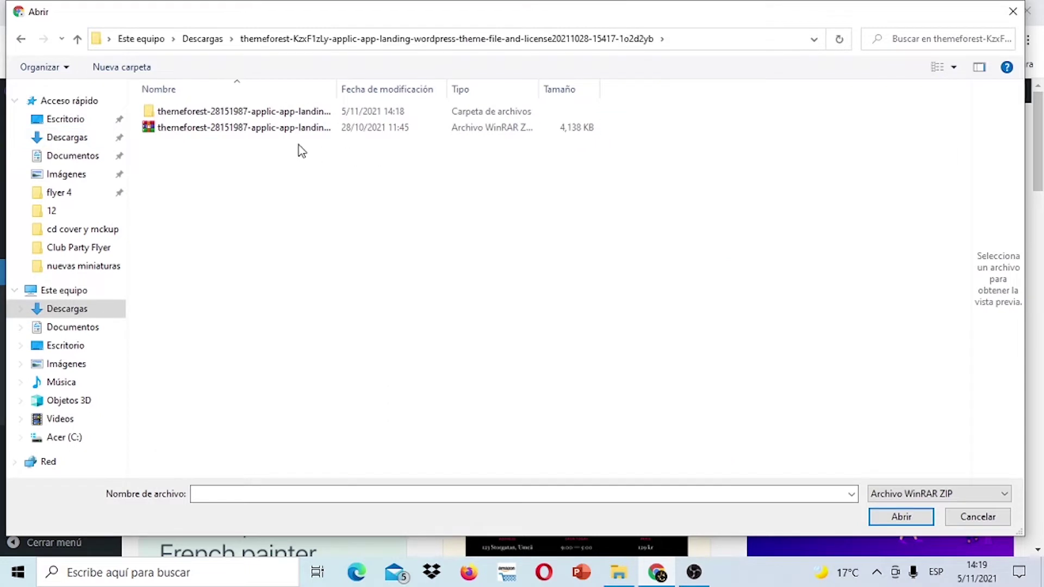
double_click(279, 114)
double_click(276, 115)
click(234, 127)
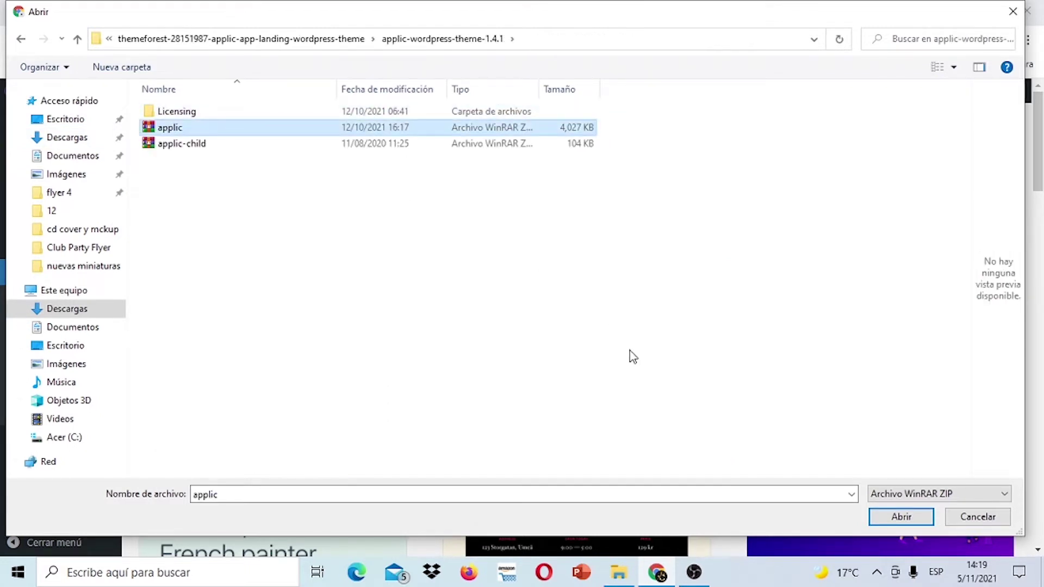
click(910, 516)
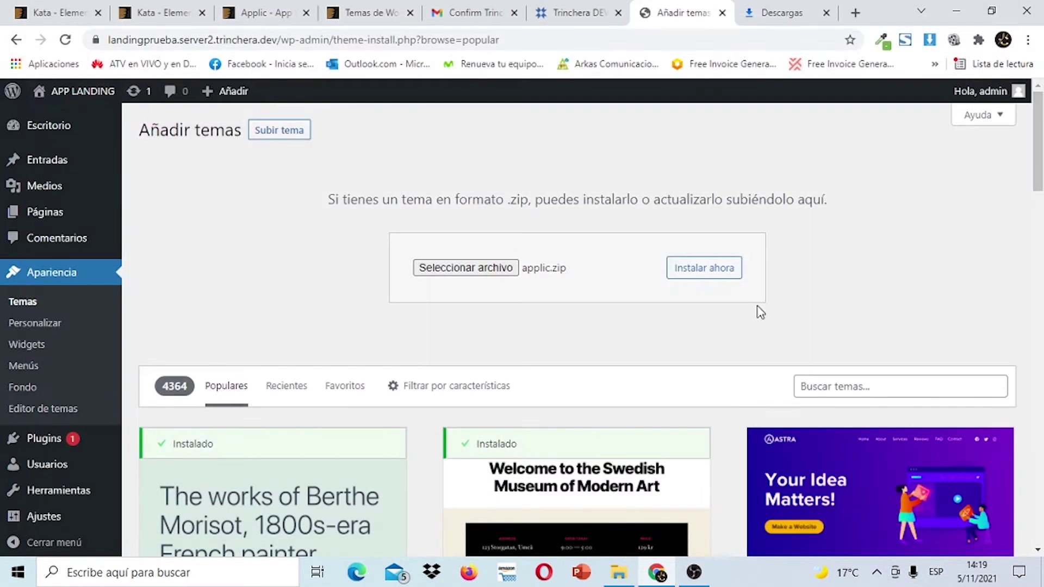
Install the theme from applic.zip and activate it.
click(714, 278)
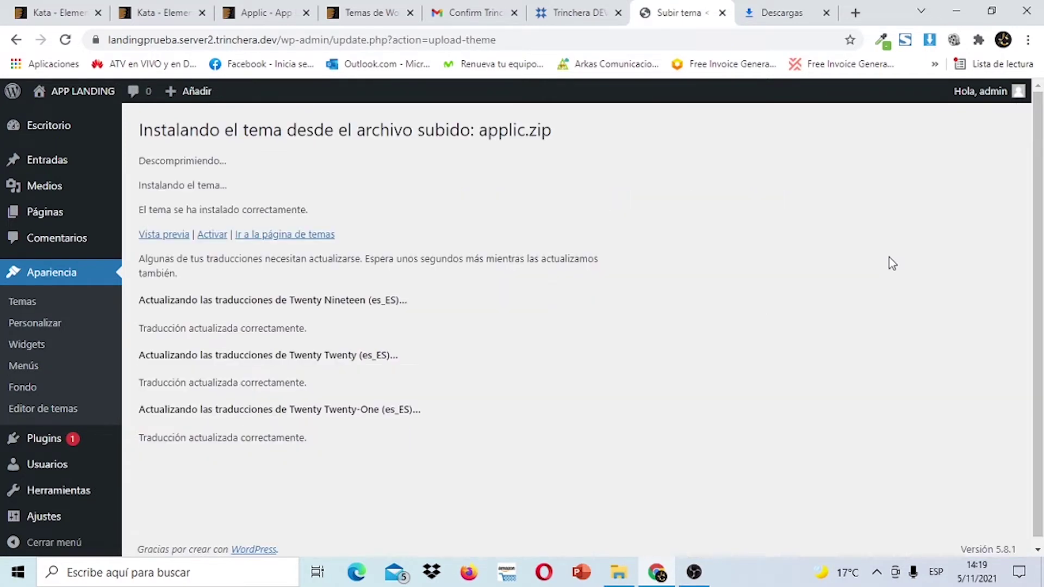
click(215, 235)
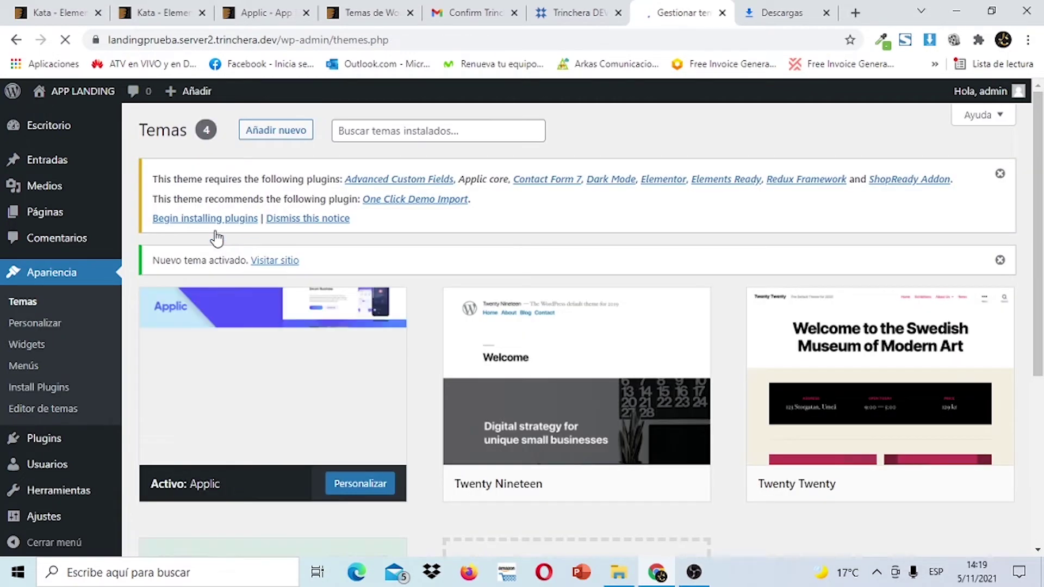
Install all the Applic theme's required and recommended plugins with the Install bulk action.
click(230, 220)
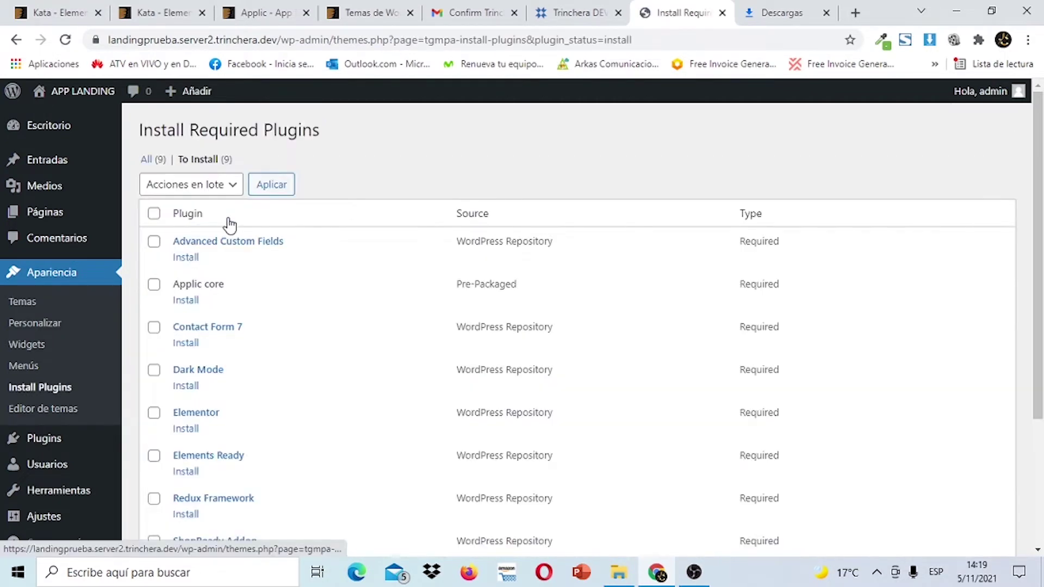
click(155, 214)
click(214, 185)
click(210, 224)
click(291, 188)
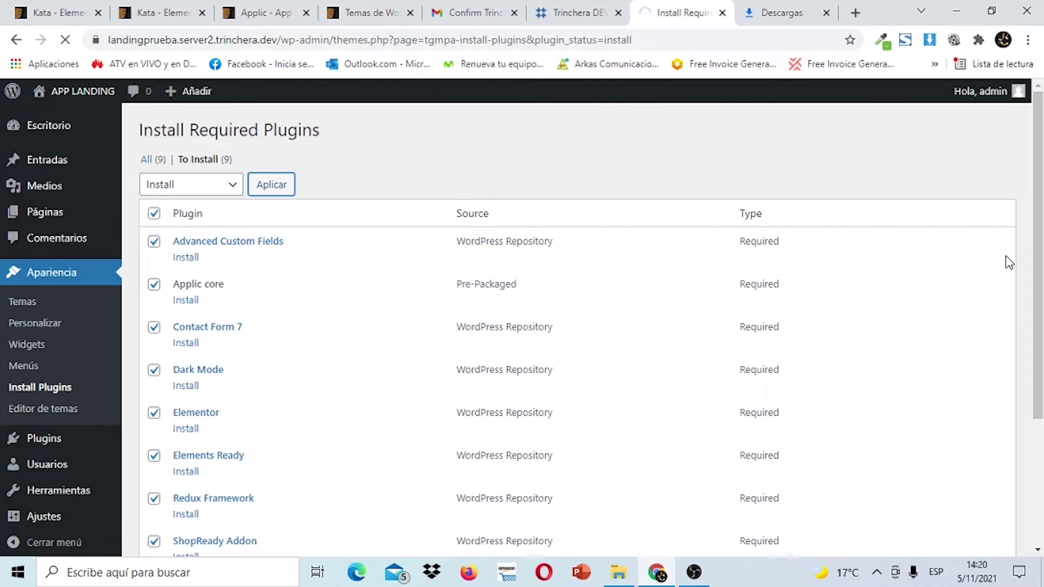
mouse_move(1040, 245)
mouse_down()
mouse_move(1040, 297)
mouse_move(1042, 265)
mouse_up()
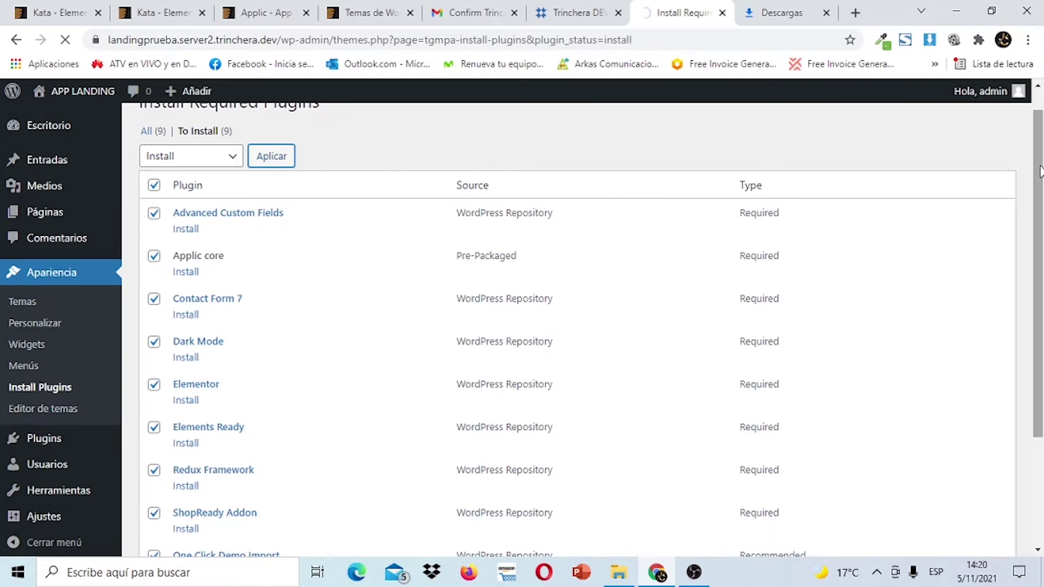
drag(1040, 174, 1040, 130)
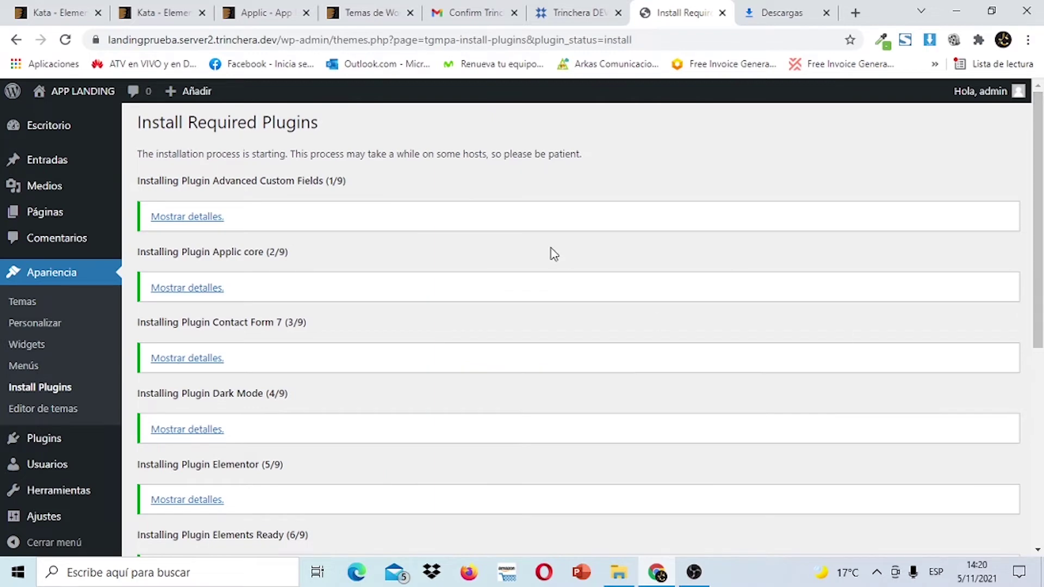
Return to the required plugins installer and activate all the installed plugins with the Activate bulk action.
scroll(1038, 248, down, 7)
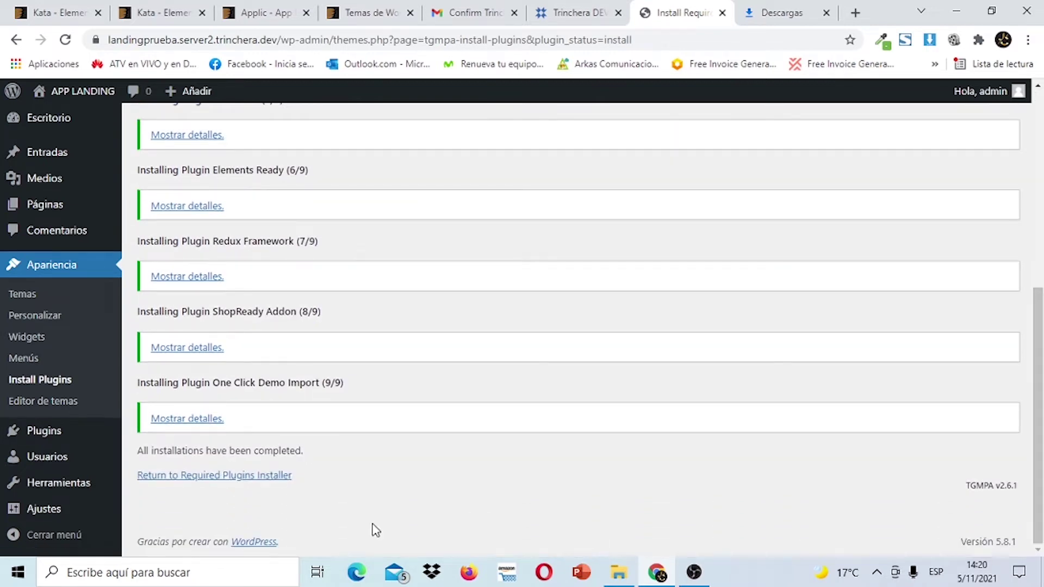
click(272, 476)
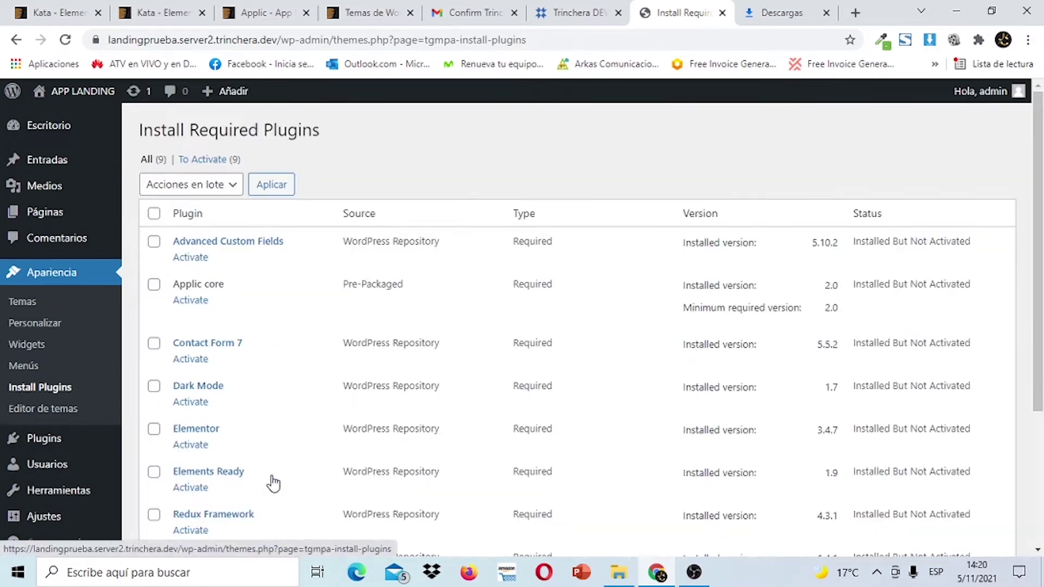
click(154, 215)
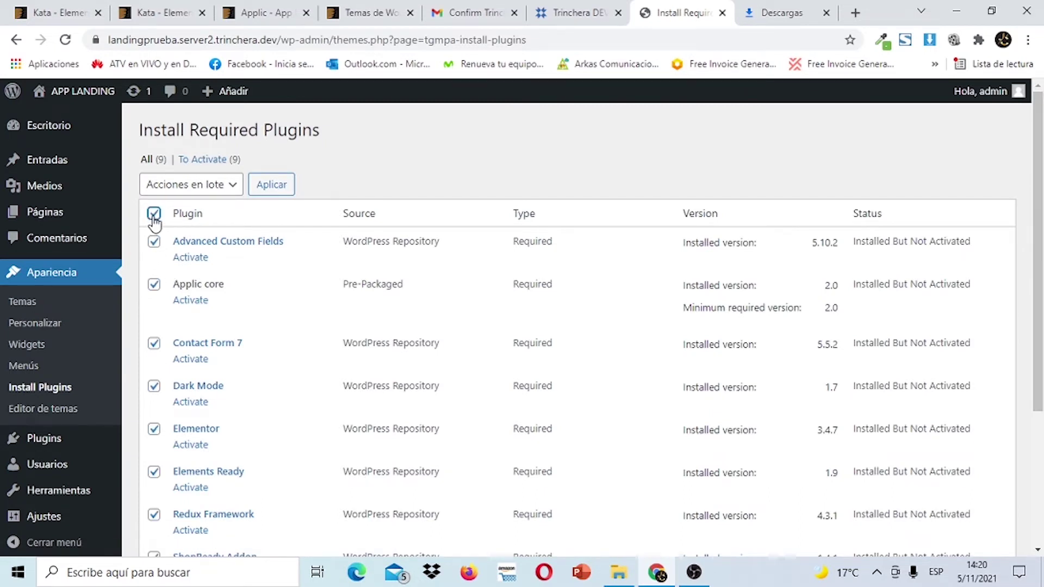
click(236, 185)
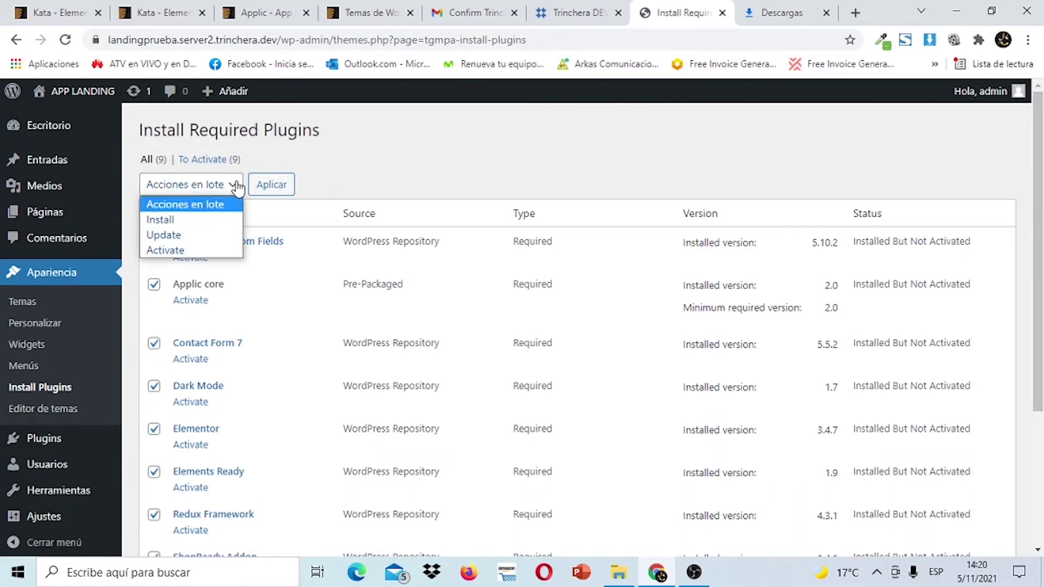
click(207, 250)
click(275, 185)
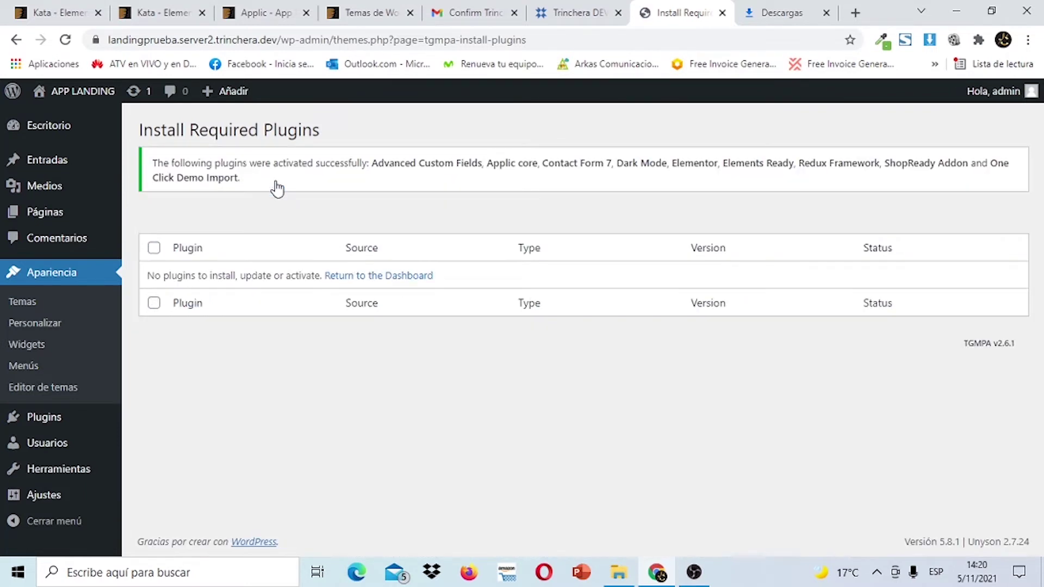
Open the Unyson extensions page from the dashboard, show the other extensions, and download Respaldo & Contenido Demostrativo.
click(369, 278)
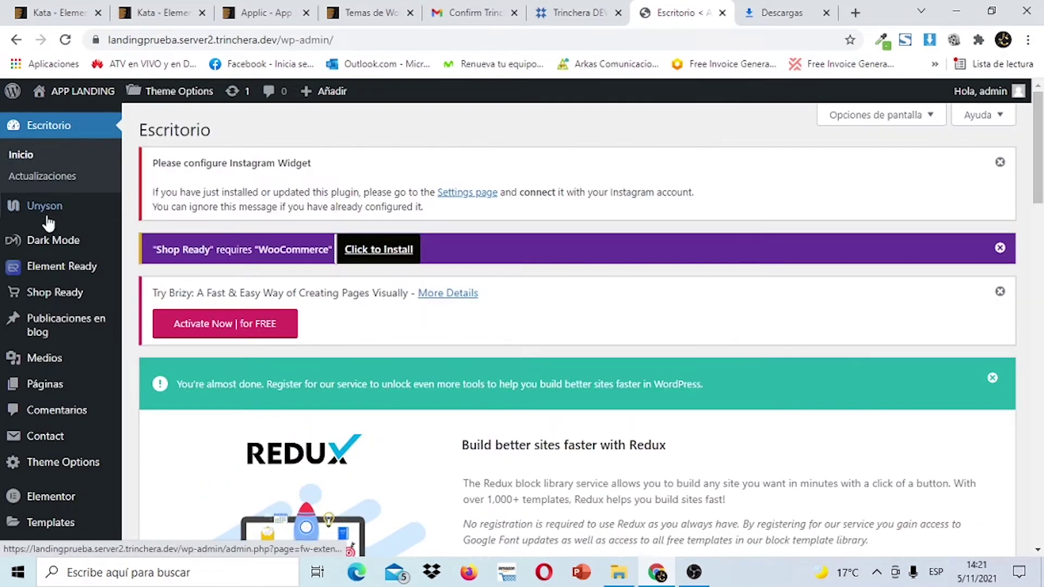
mouse_move(48, 222)
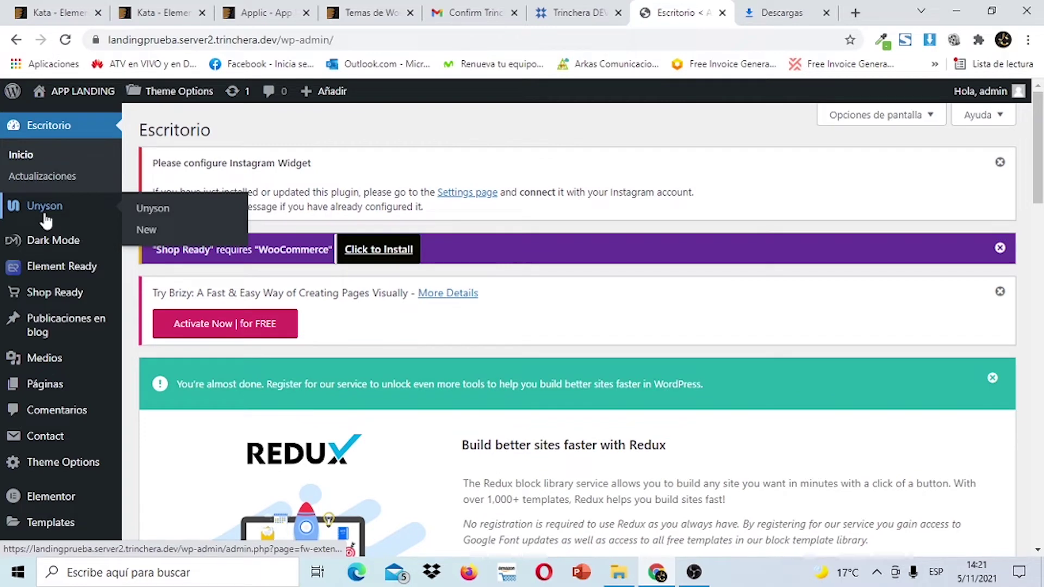
click(145, 218)
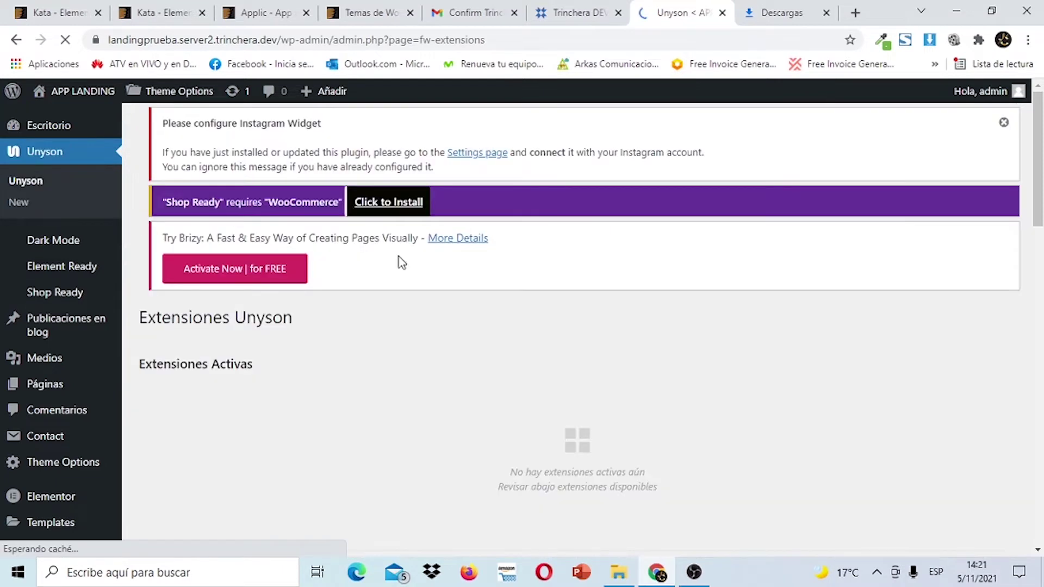
drag(1038, 180, 1040, 360)
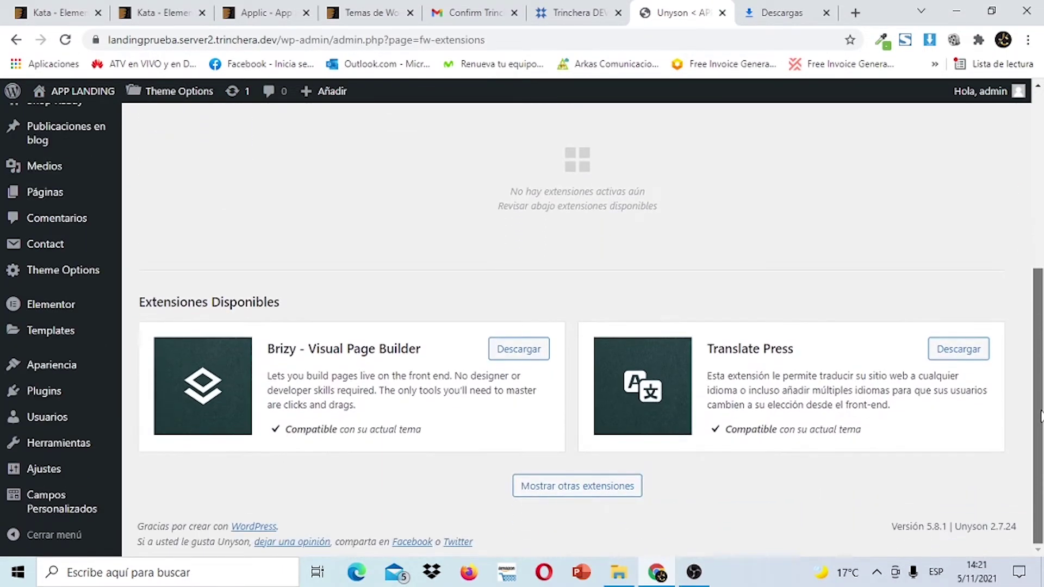
click(619, 489)
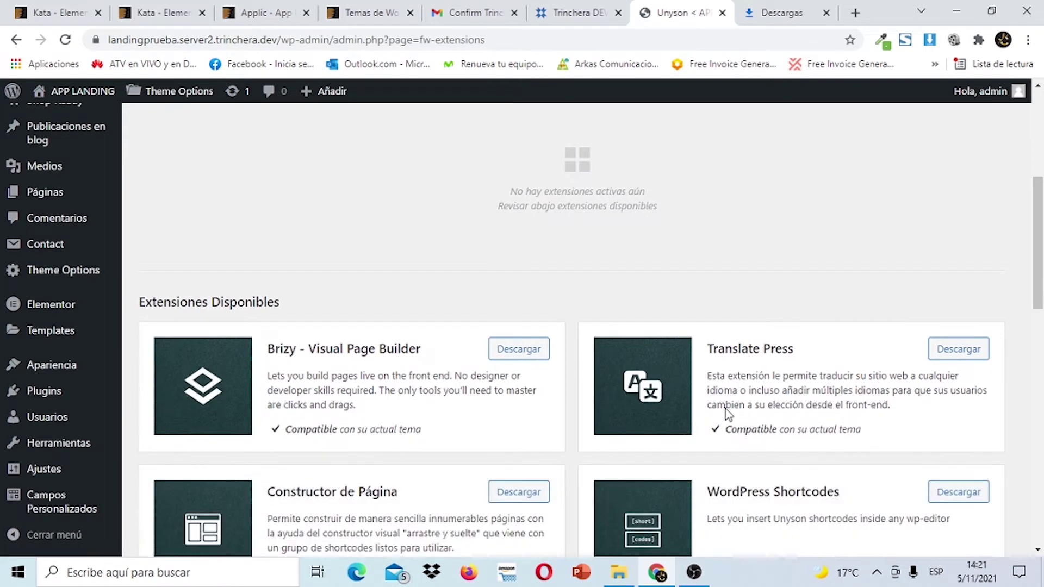
scroll(616, 494, down, 4)
drag(1041, 336, 1041, 370)
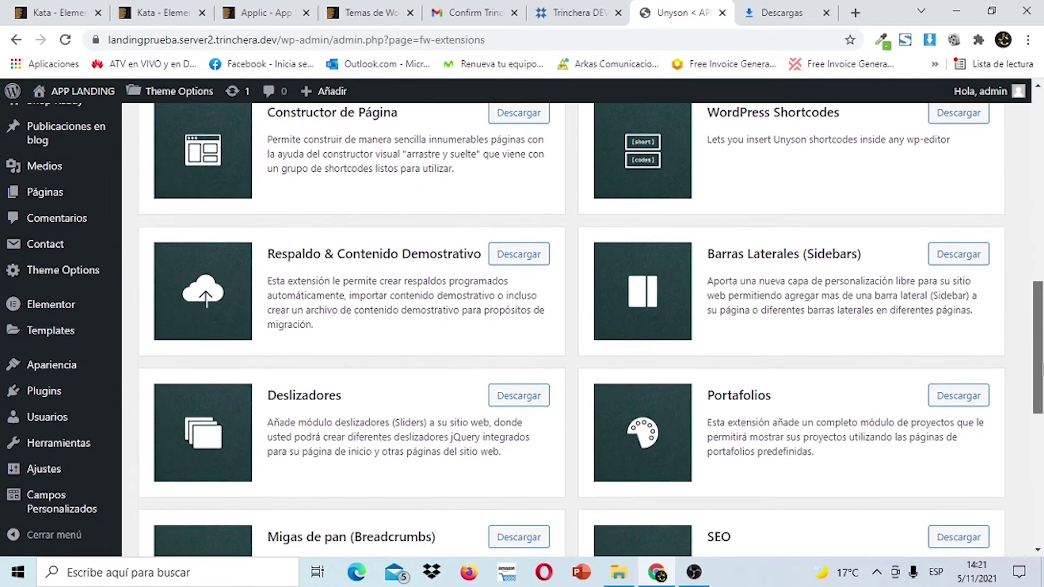
click(504, 265)
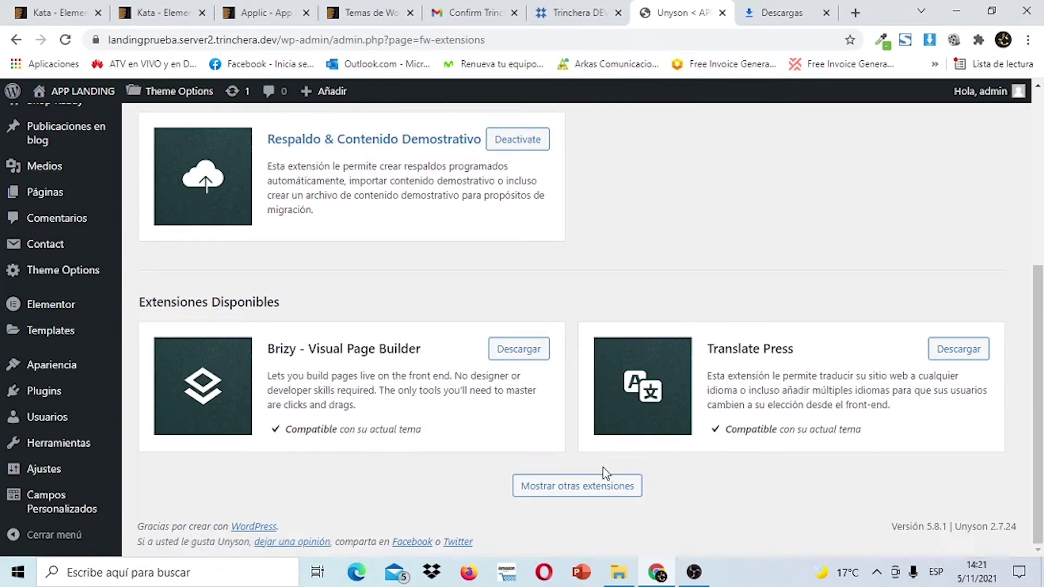
Show the other available Unyson extensions again and download Constructor de Página.
click(594, 489)
mouse_move(1038, 245)
mouse_down()
mouse_move(1041, 495)
mouse_move(1041, 243)
mouse_up()
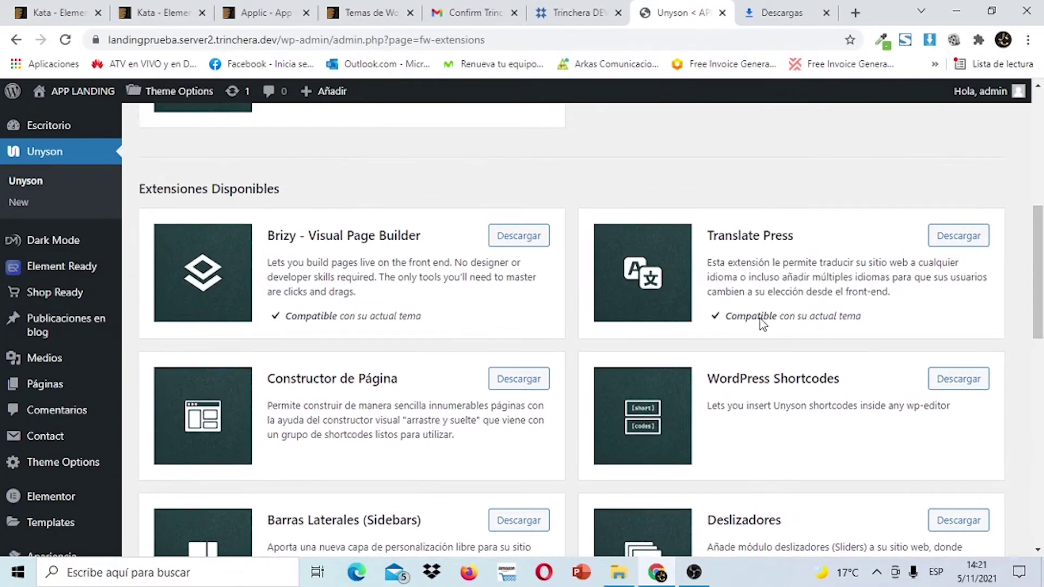
click(514, 387)
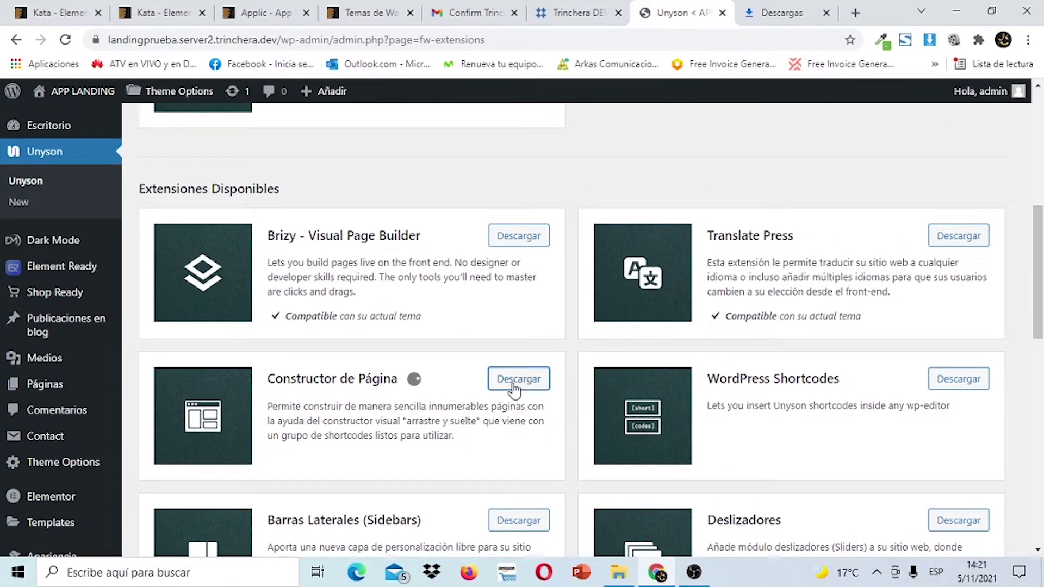
drag(1042, 246, 1042, 193)
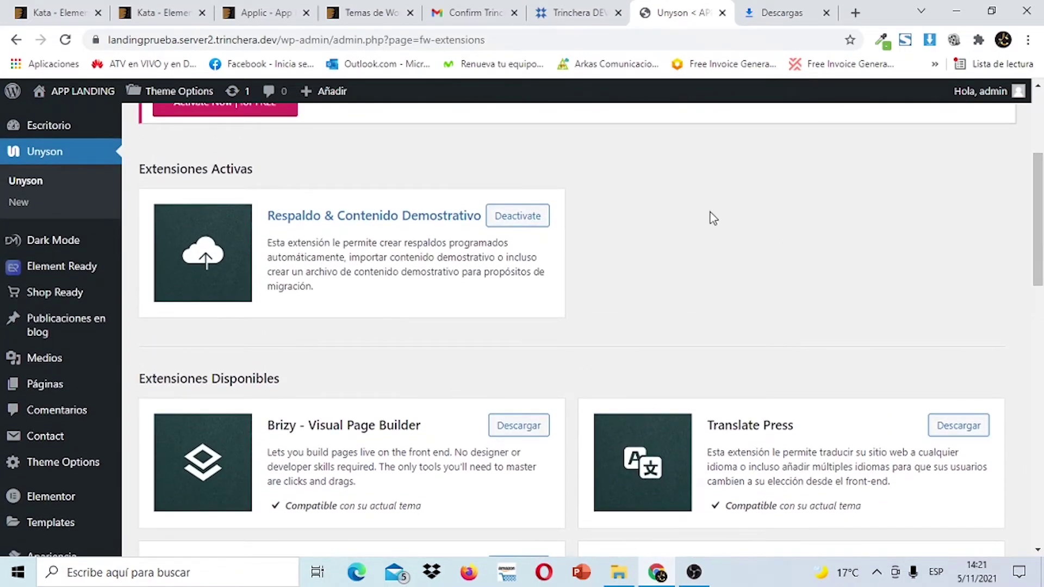
Look over the Applic demo on the ThemeForest preview page and return to the Unyson extensions page.
click(261, 12)
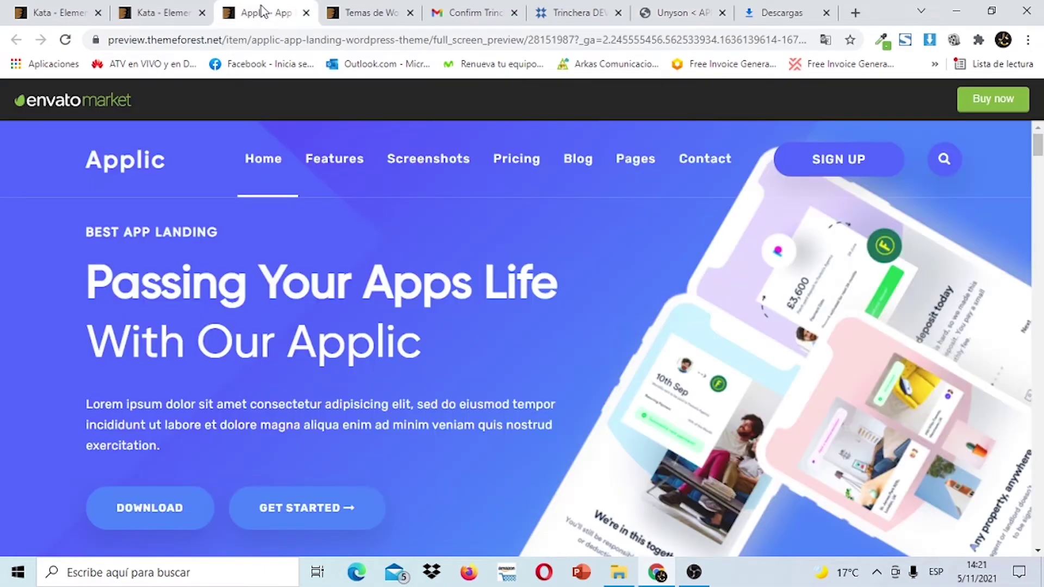
drag(1037, 147, 1037, 245)
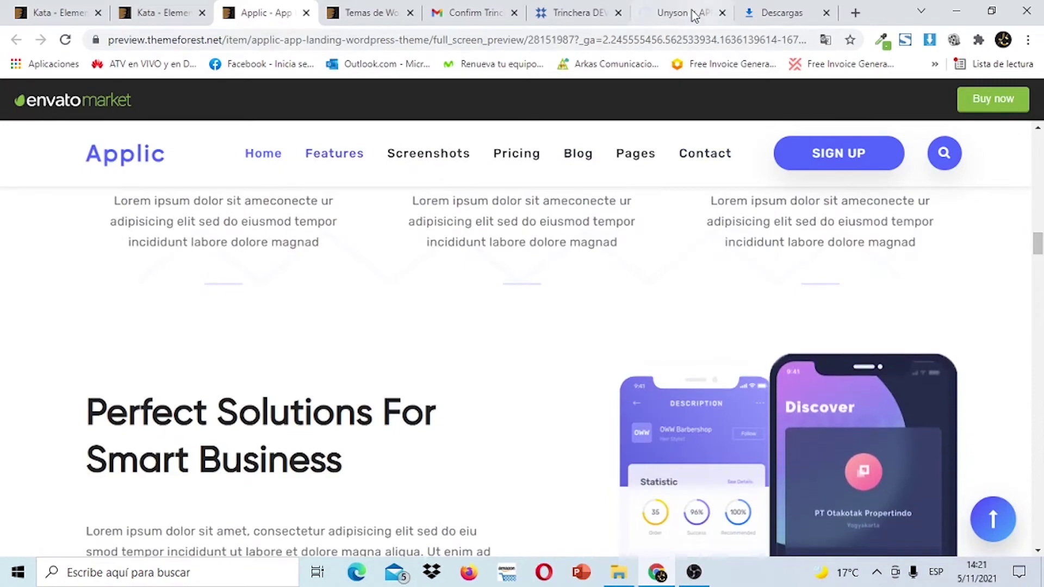
click(701, 17)
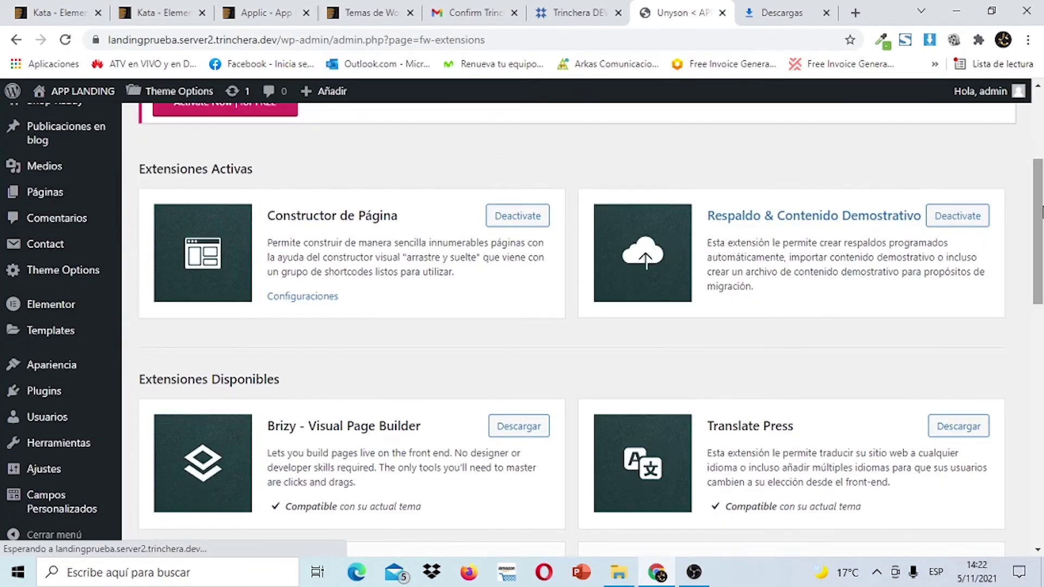
Open the Instalar Contenido Demostrativo tool, install the Applic Demo content and confirm the installation.
scroll(1039, 90, up, 3)
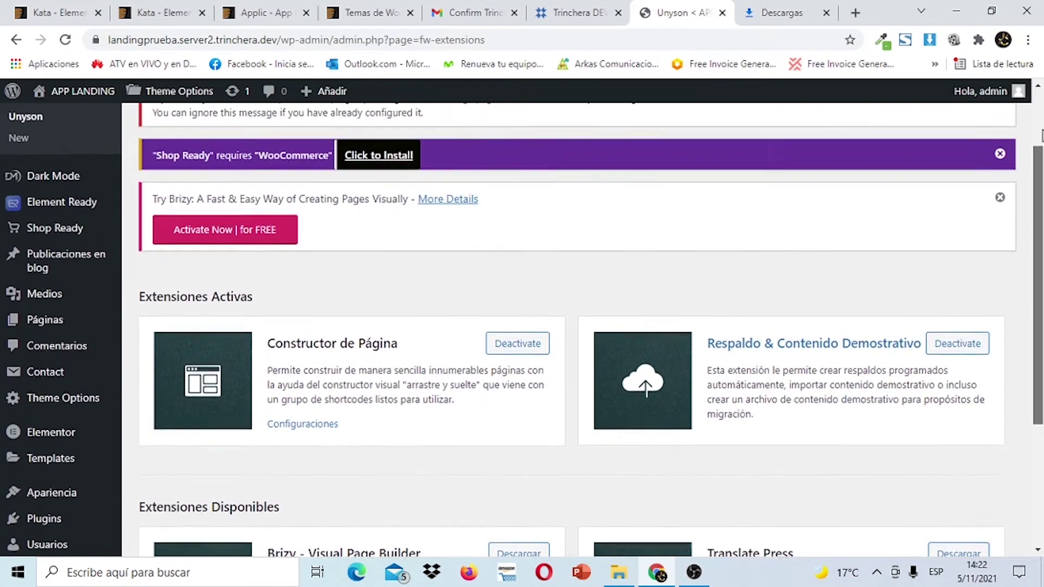
scroll(1039, 90, down, 4)
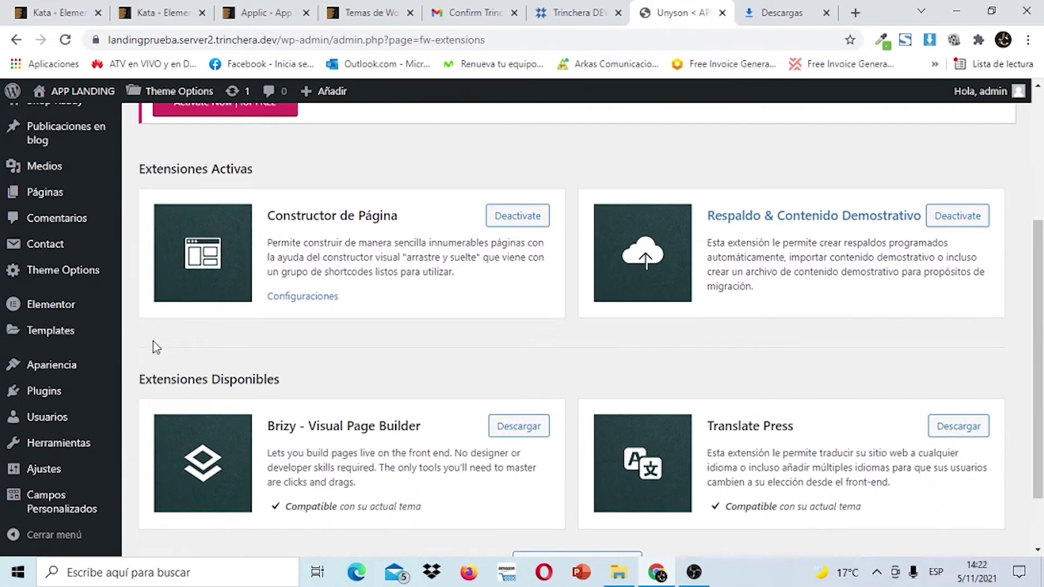
mouse_move(103, 378)
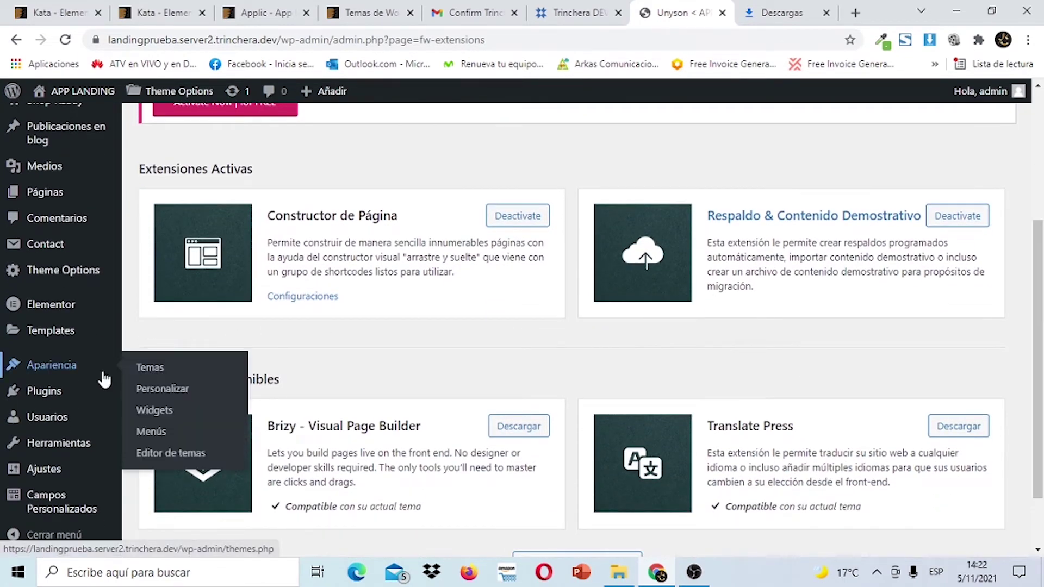
mouse_move(89, 443)
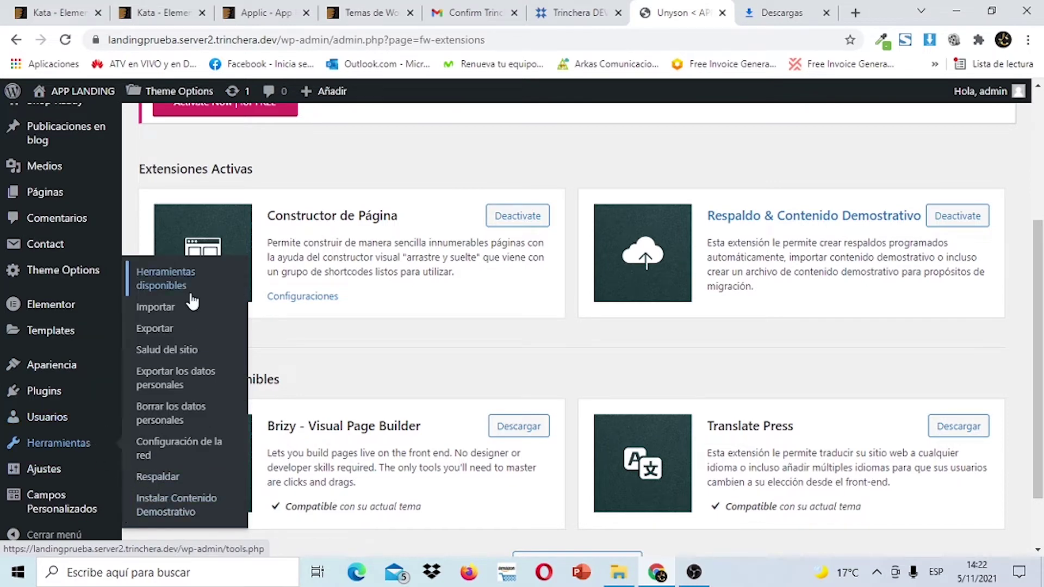
click(164, 512)
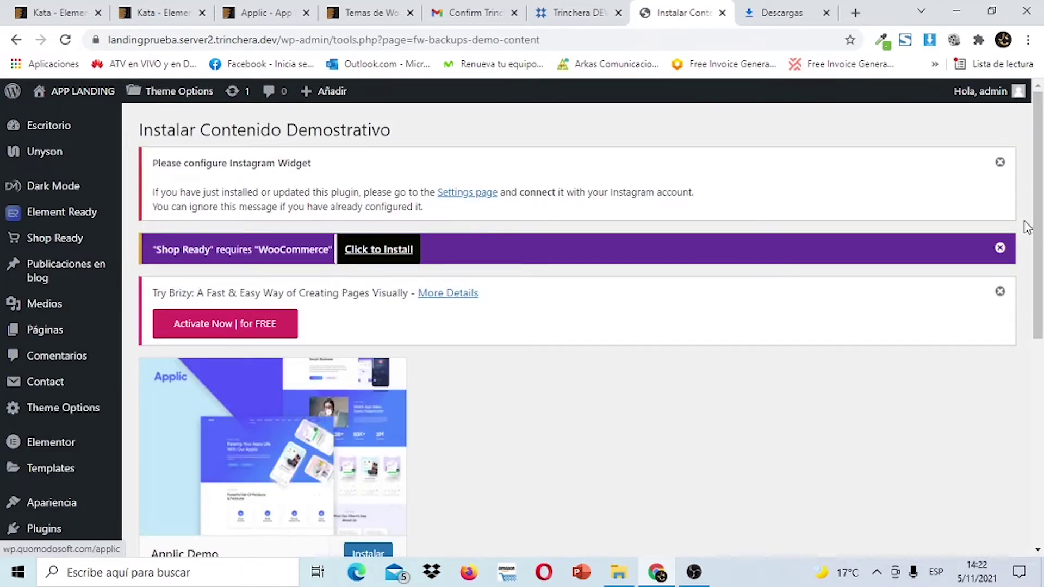
scroll(496, 259, down, 3)
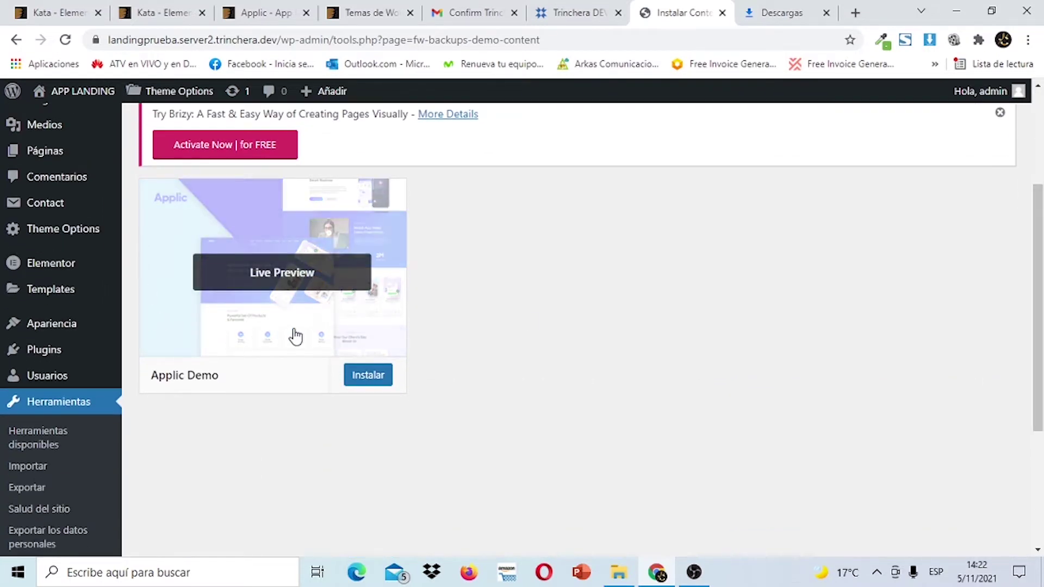
click(360, 379)
click(583, 173)
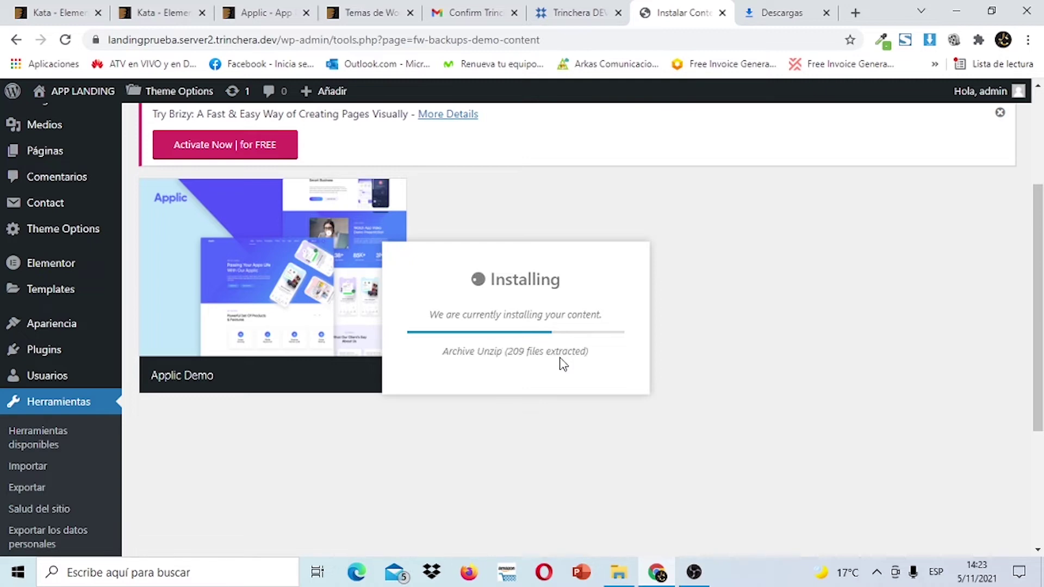
Look over the Applic and Kata theme tabs during the demo installation, and examine the site's imported home page.
drag(1042, 256, 1042, 163)
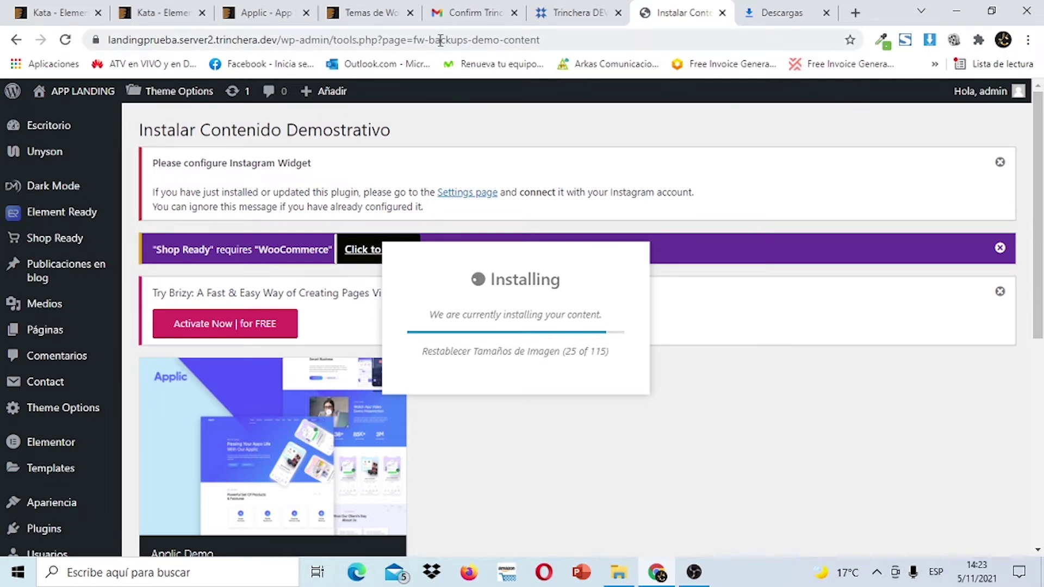
click(266, 16)
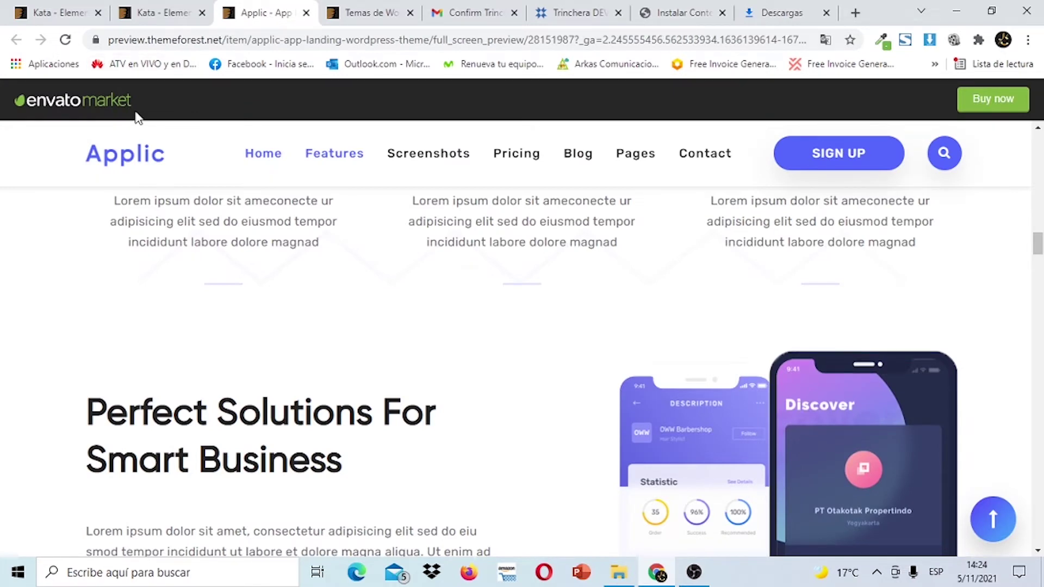
click(169, 7)
click(68, 12)
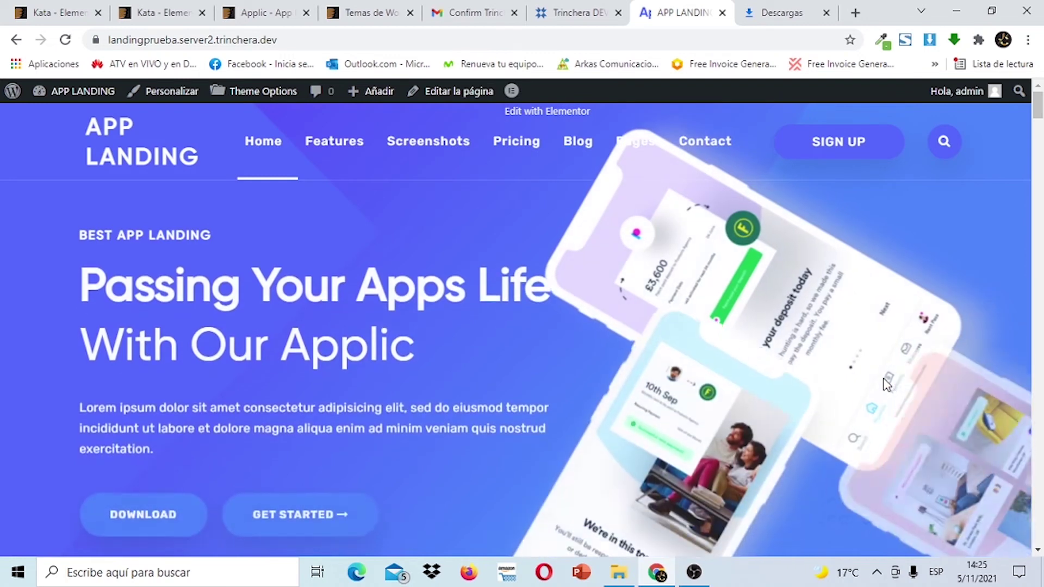
mouse_move(1038, 108)
mouse_down()
mouse_move(1040, 514)
mouse_move(1039, 101)
mouse_up()
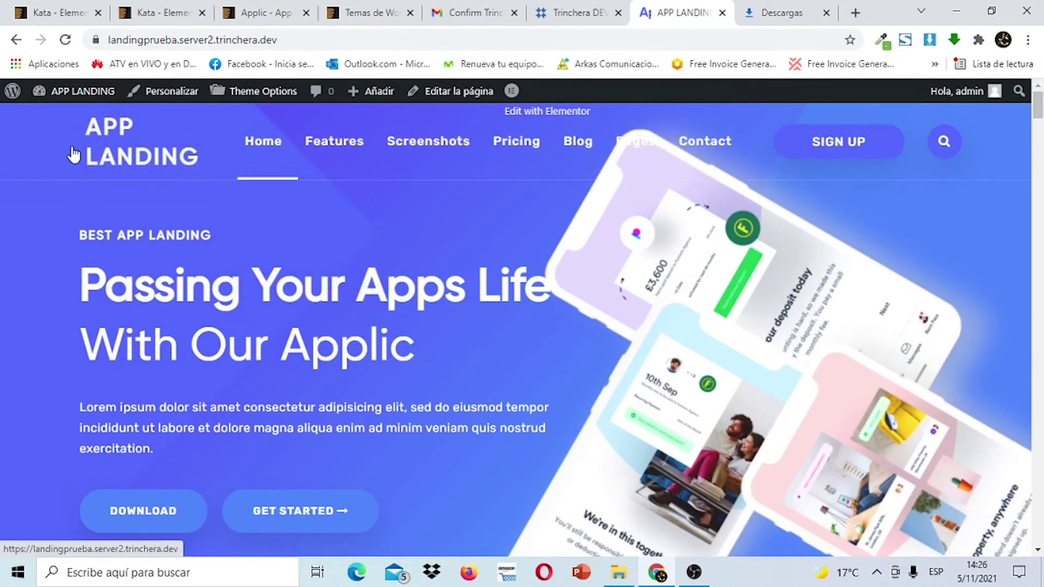
Start customizing the site from its home page, update the WordPress database, and continue to the customizer.
click(174, 97)
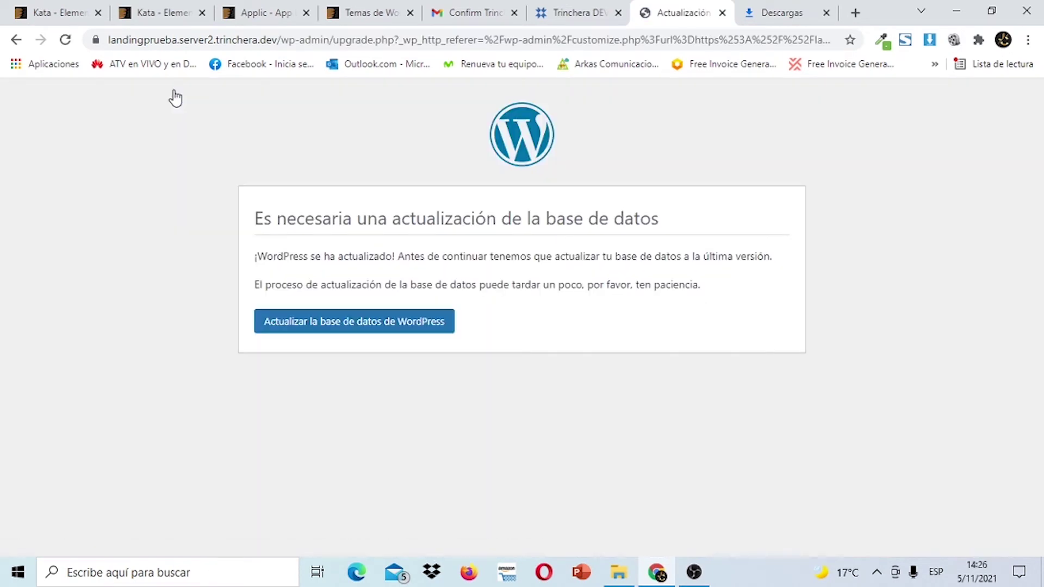
click(16, 41)
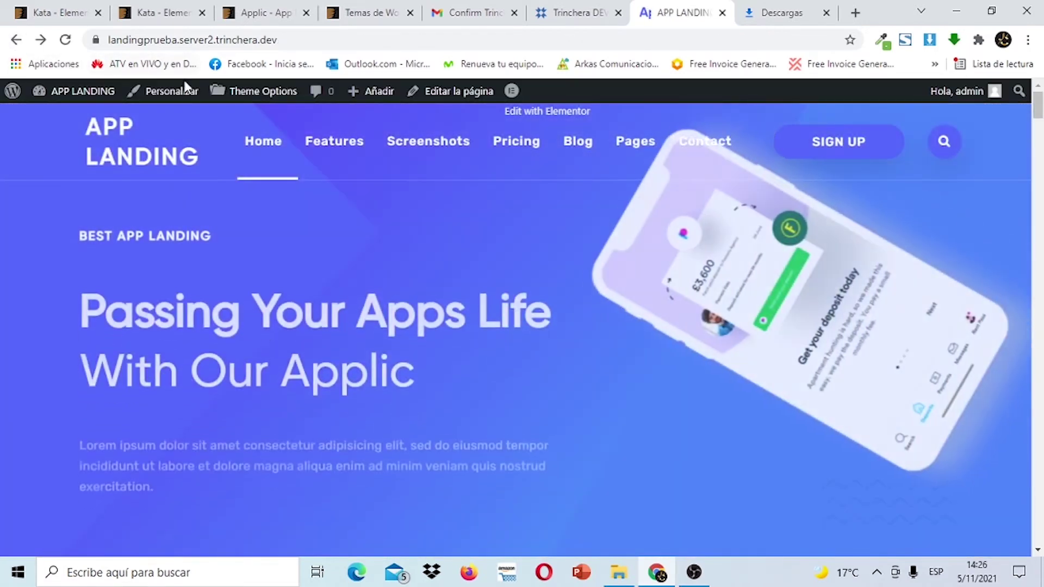
click(182, 98)
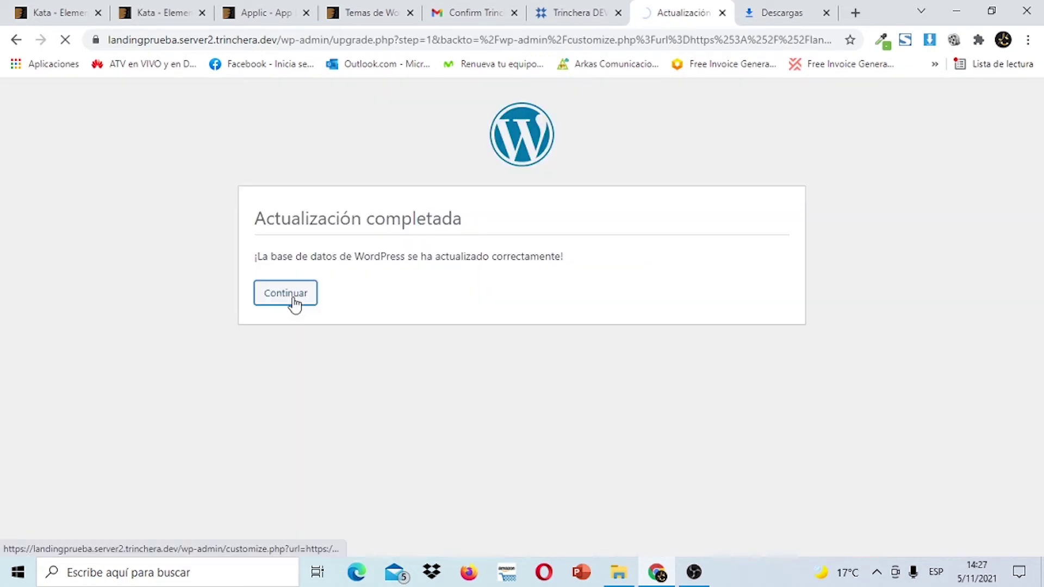
click(287, 293)
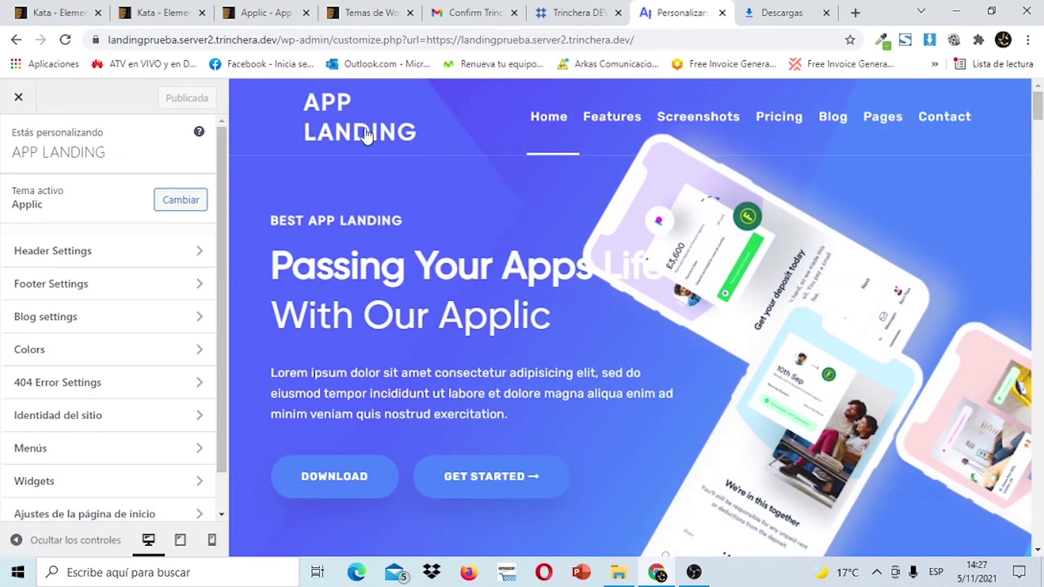
Set the main logo in the theme's header logo settings to applic-logo.png from the media library.
click(153, 251)
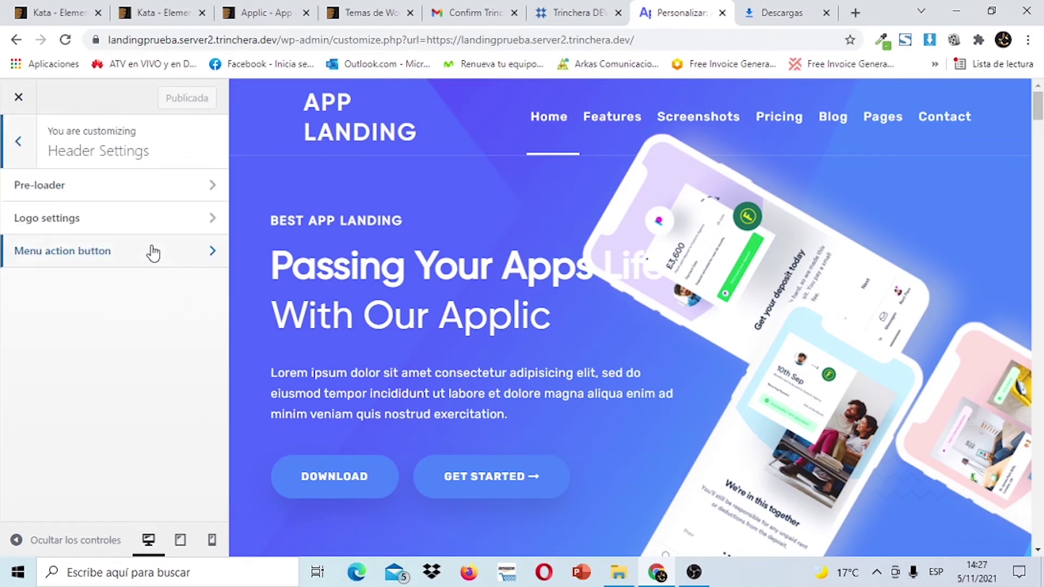
click(138, 218)
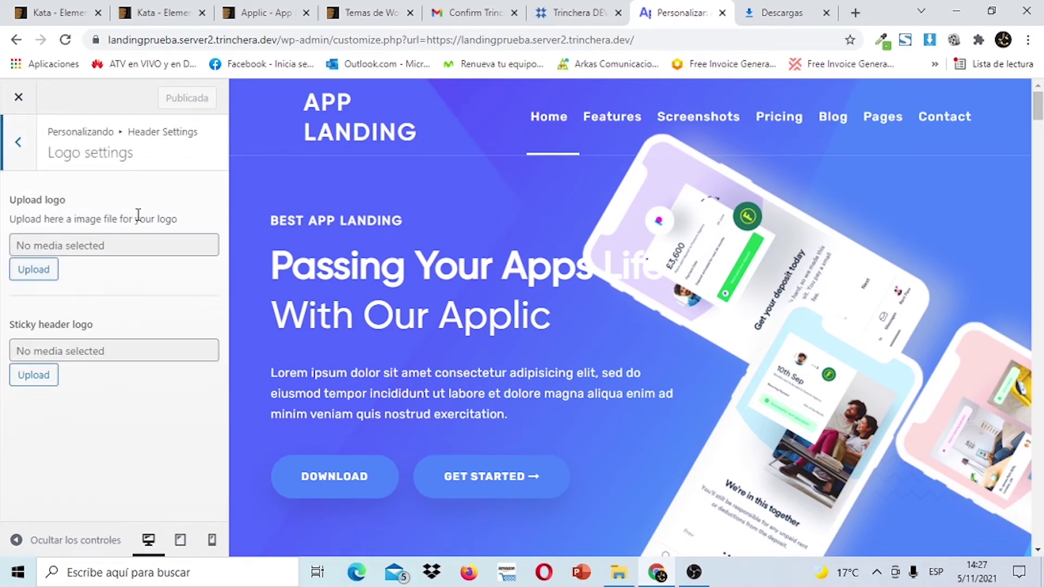
click(35, 269)
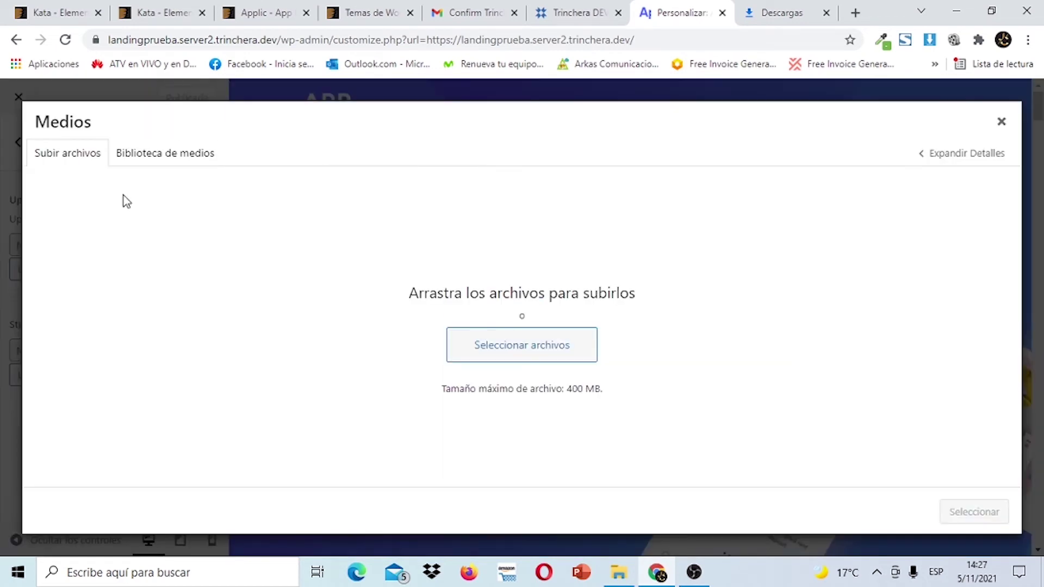
click(183, 163)
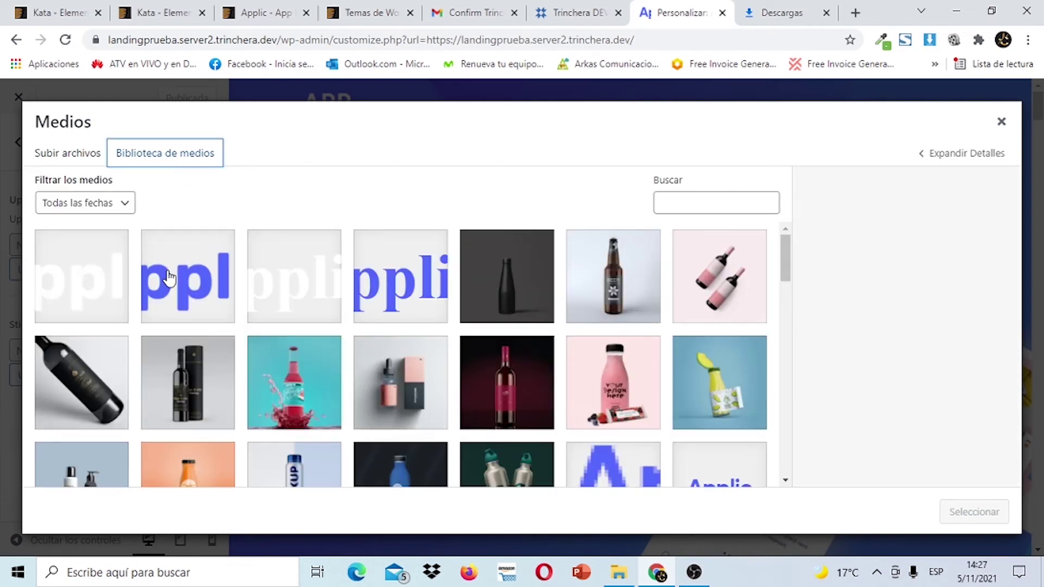
click(100, 285)
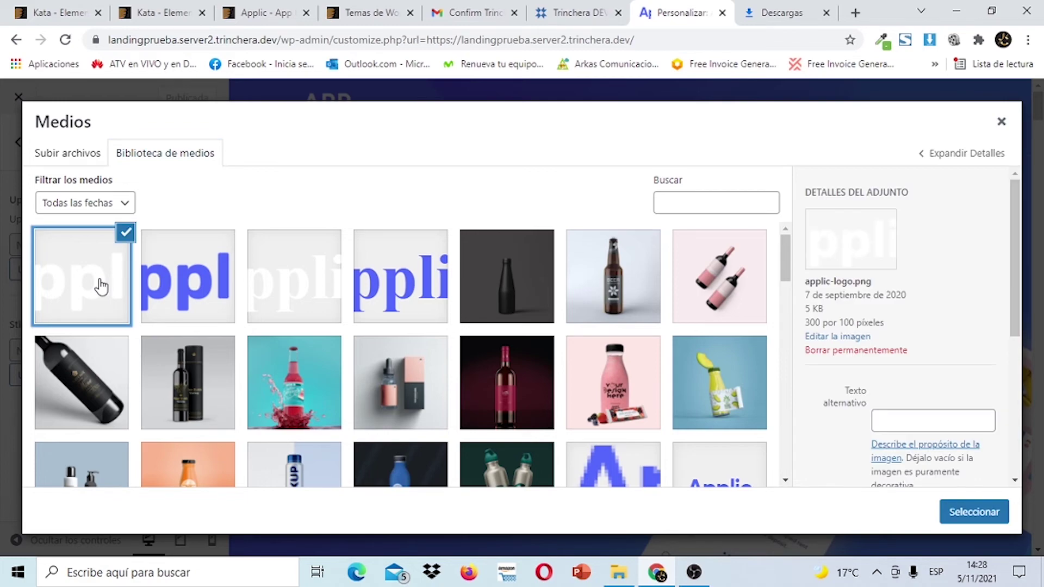
click(956, 511)
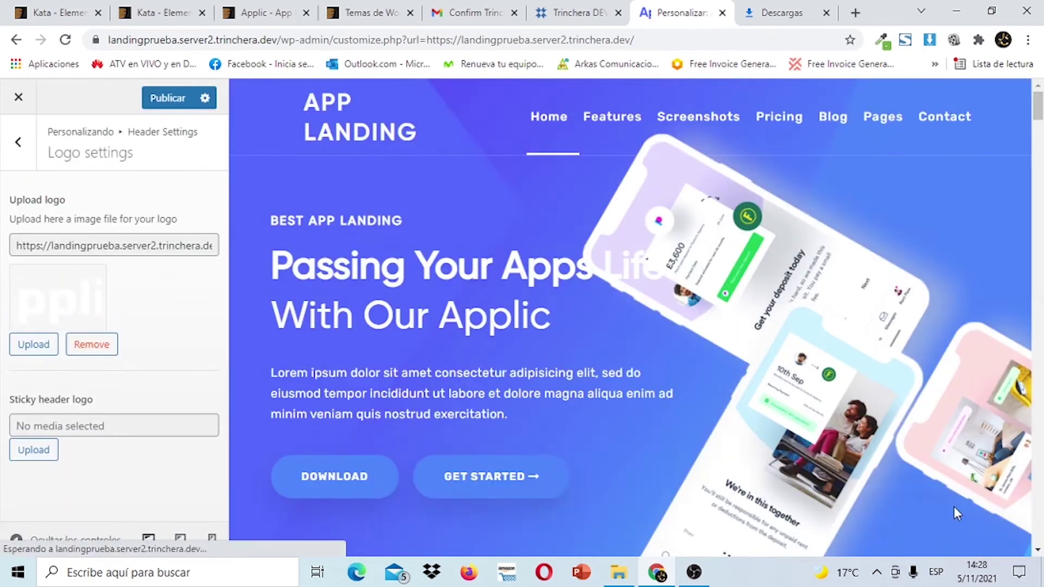
Set the sticky header logo to the white applic-logo.png from the media library.
click(48, 456)
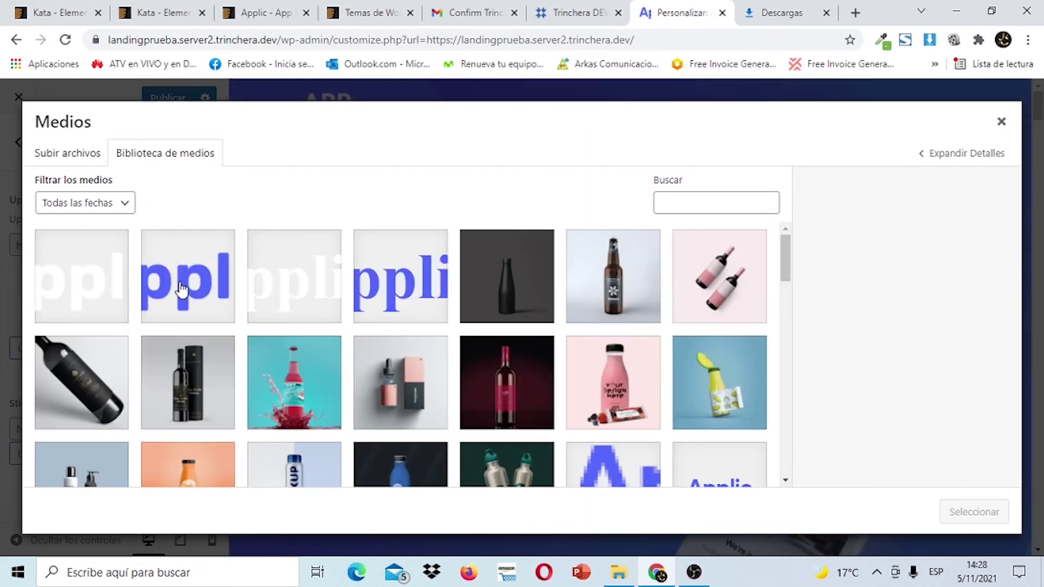
click(80, 302)
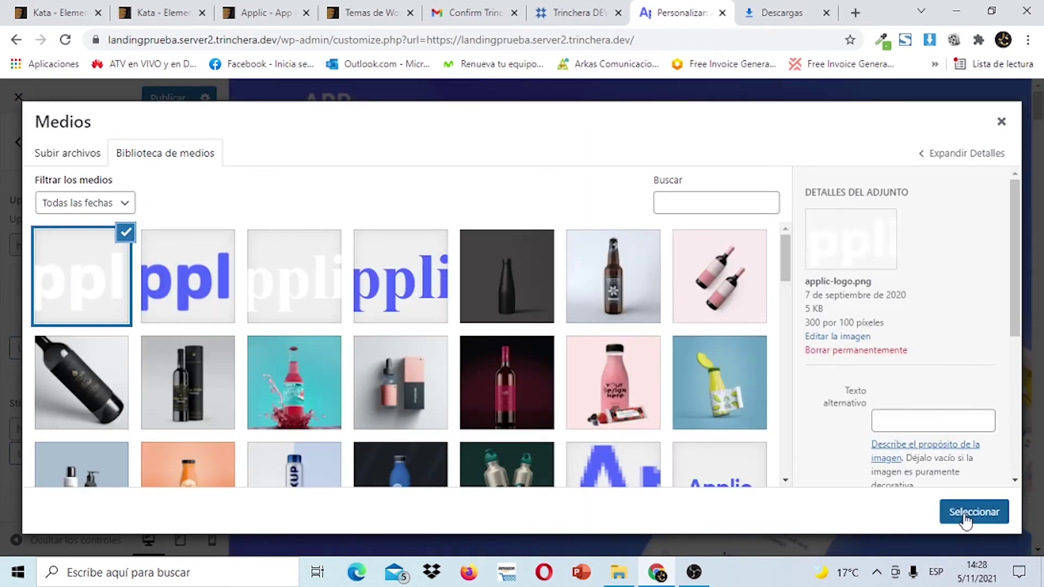
click(965, 516)
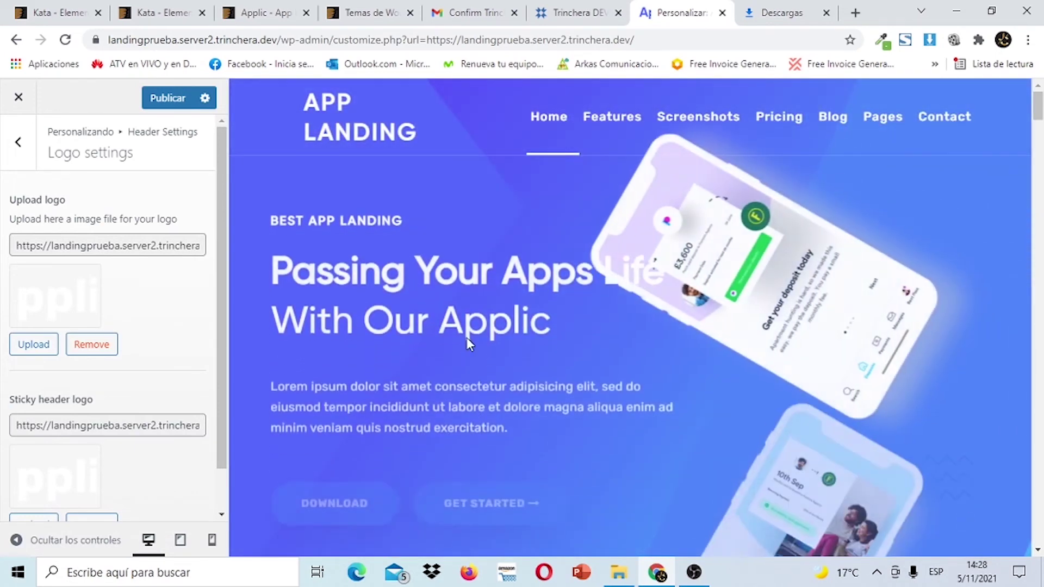
Publish the header logo changes and leave the customizer for the site's home page.
click(154, 99)
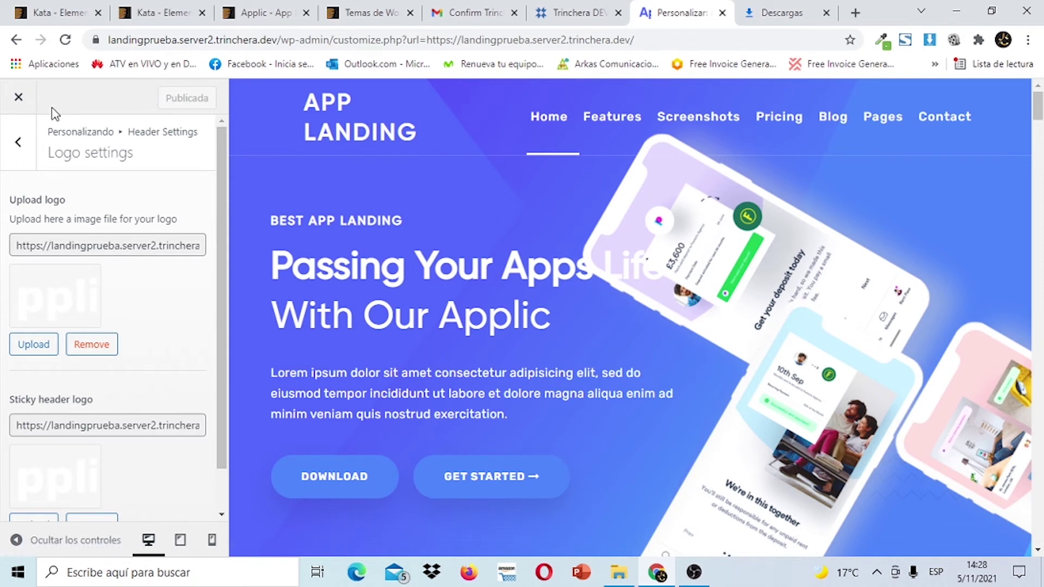
click(21, 101)
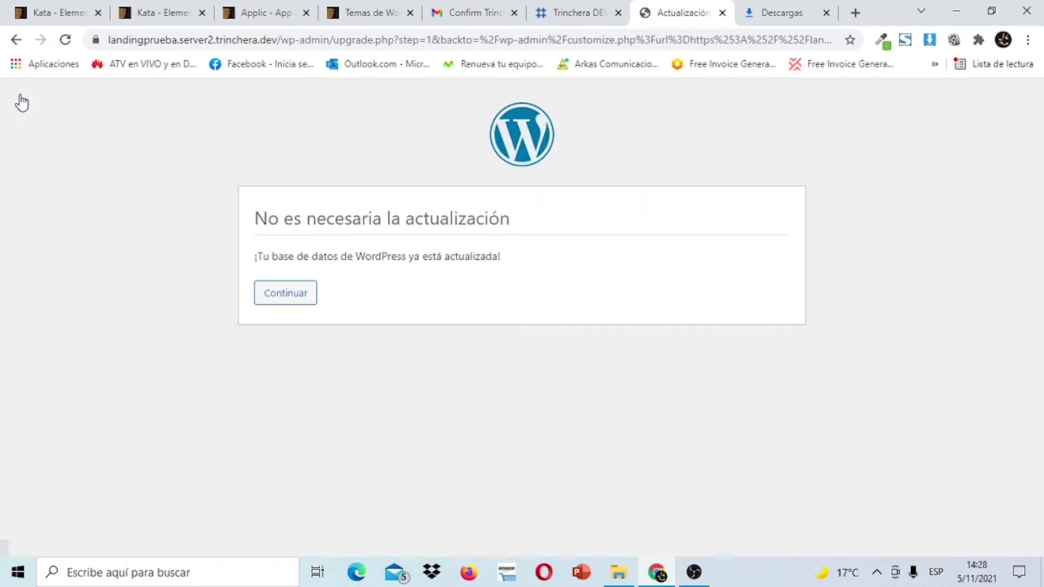
click(303, 303)
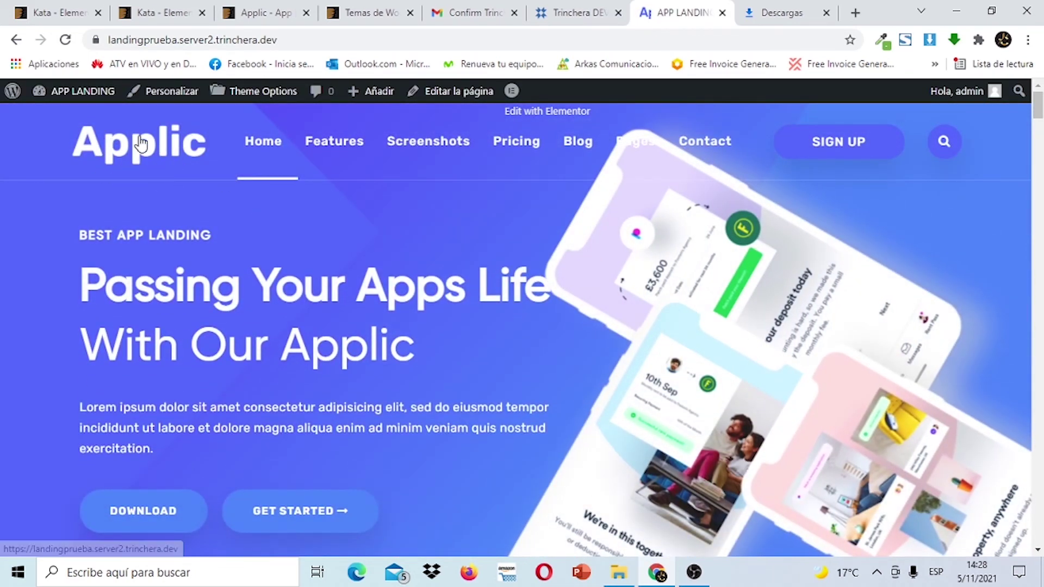
Look over the Home V2 and Home V3 demo pages and return to Home V1.
mouse_move(279, 140)
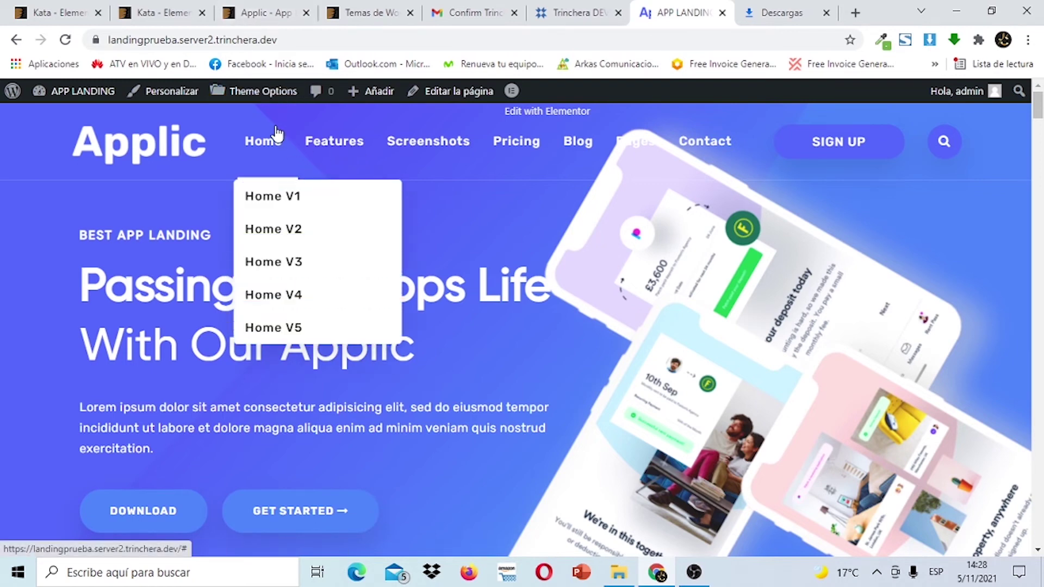
click(287, 236)
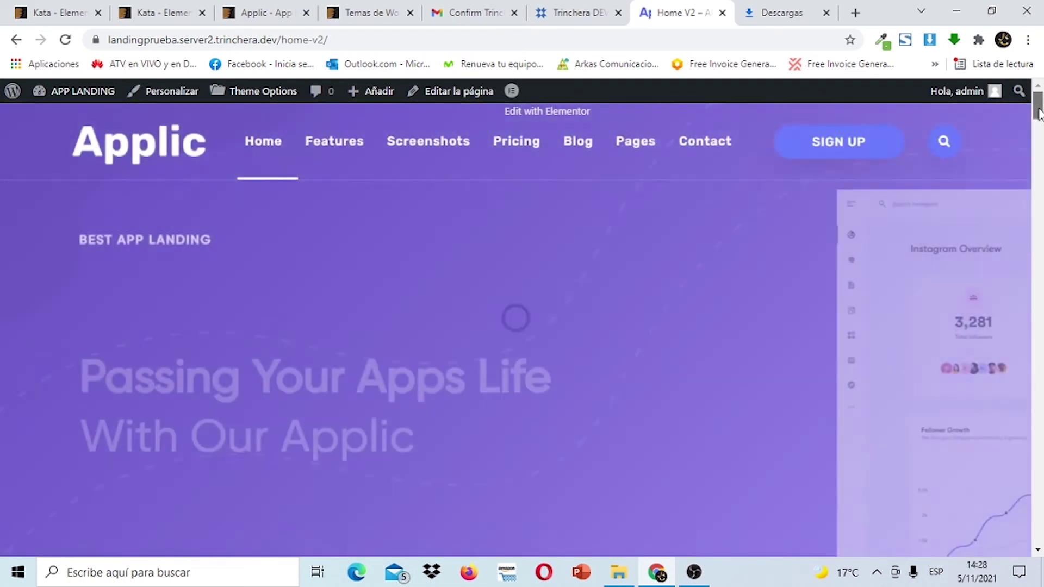
mouse_move(1039, 114)
mouse_down()
mouse_move(1040, 451)
mouse_move(1039, 98)
mouse_up()
mouse_move(247, 154)
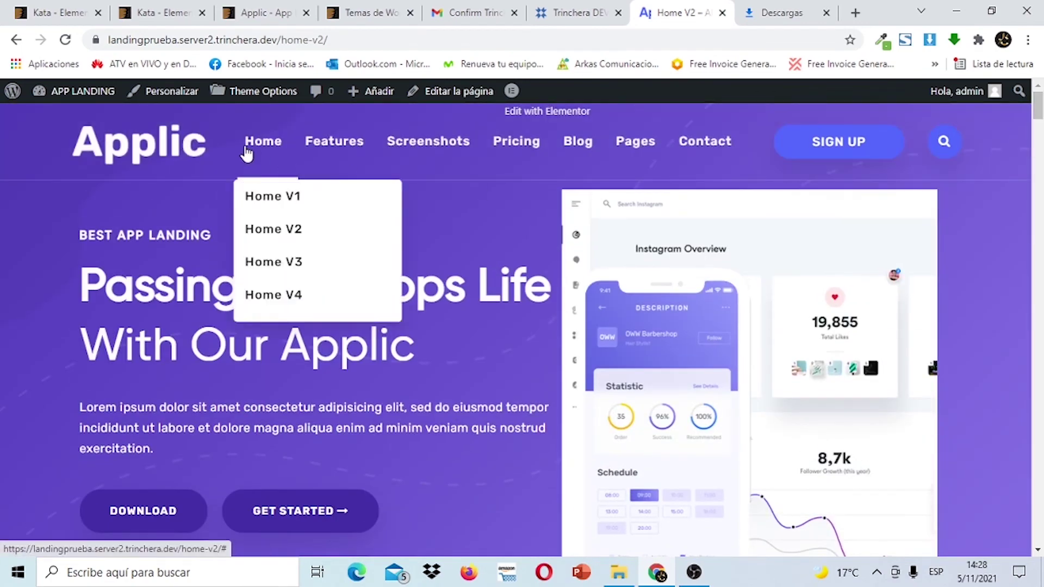
click(292, 269)
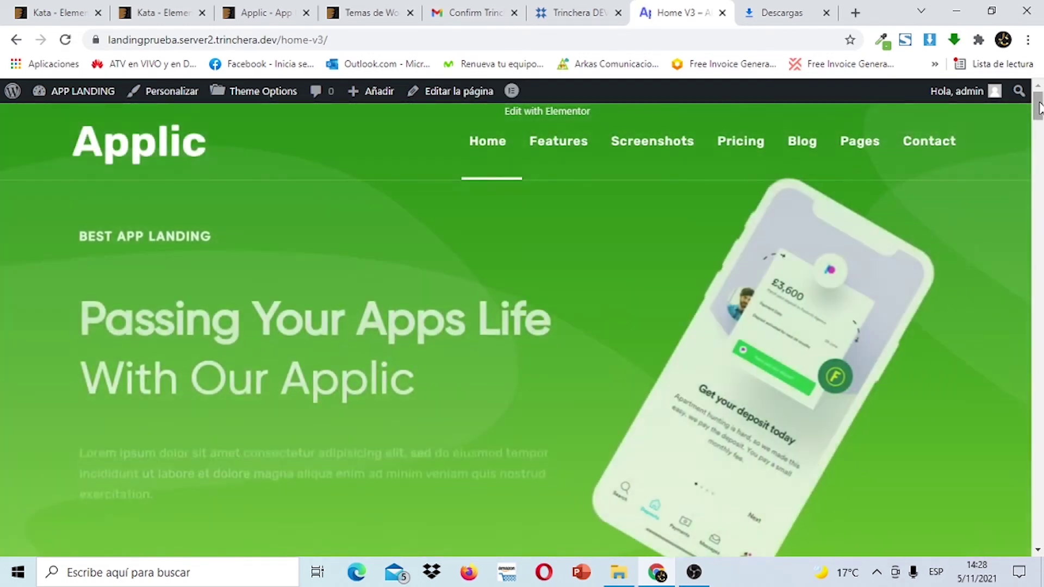
mouse_move(1039, 108)
mouse_down()
mouse_move(1038, 431)
mouse_move(1039, 101)
mouse_up()
mouse_move(491, 138)
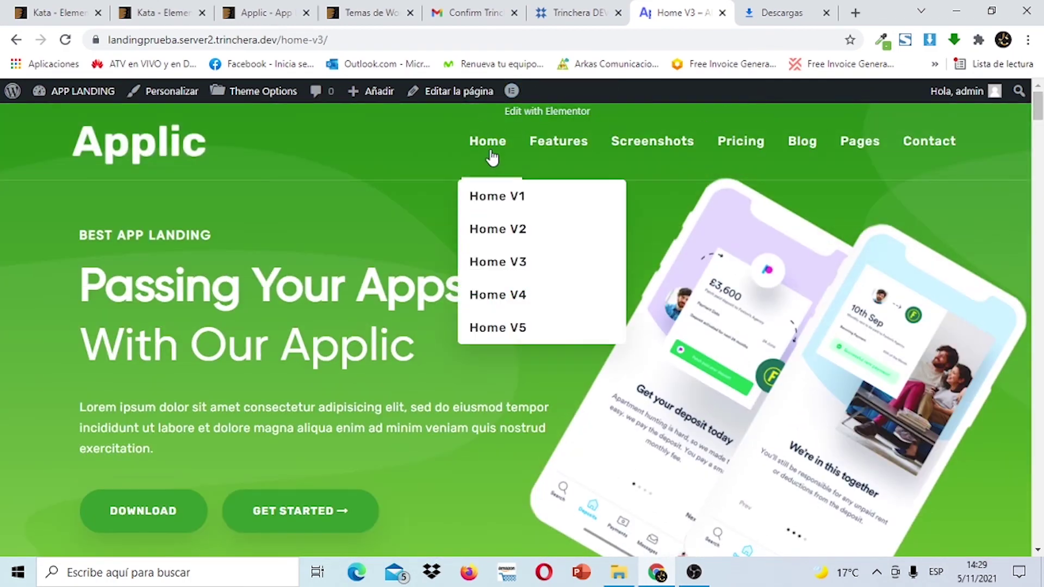
click(501, 209)
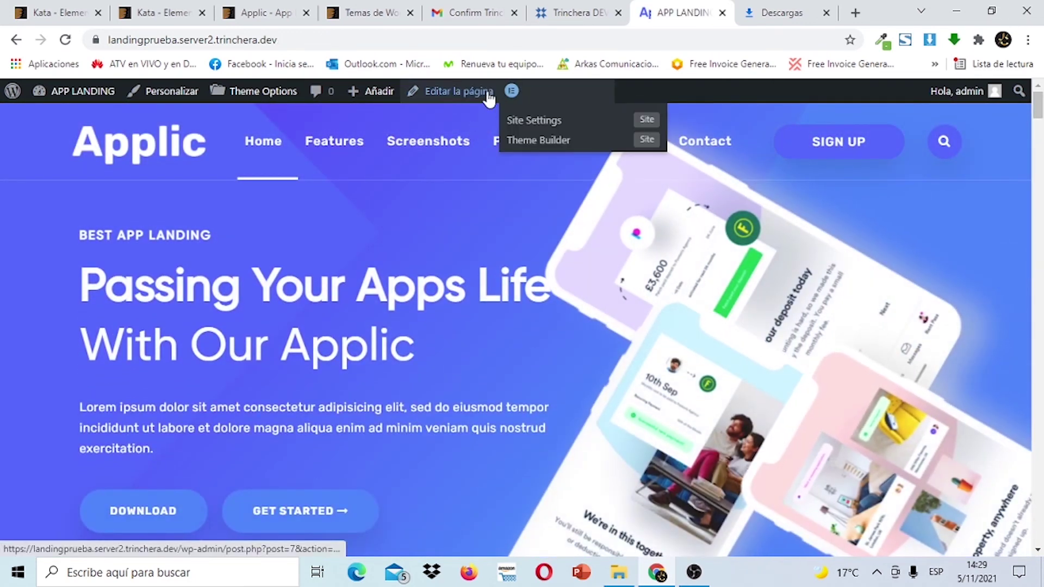
Open Elementor's Site Settings from the home page and bring the App Features section into view.
mouse_move(512, 92)
click(529, 125)
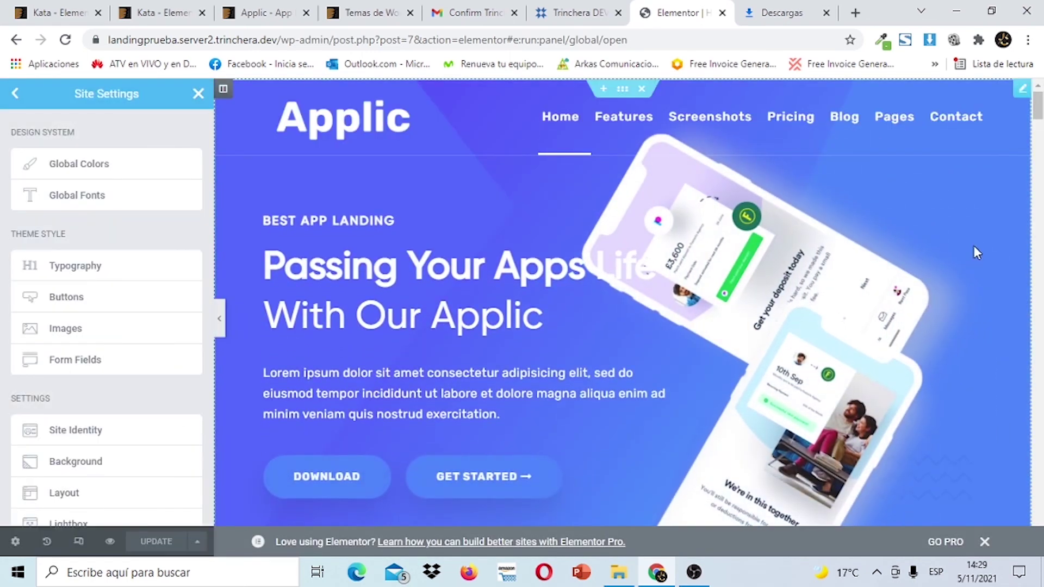
drag(1037, 109, 1038, 133)
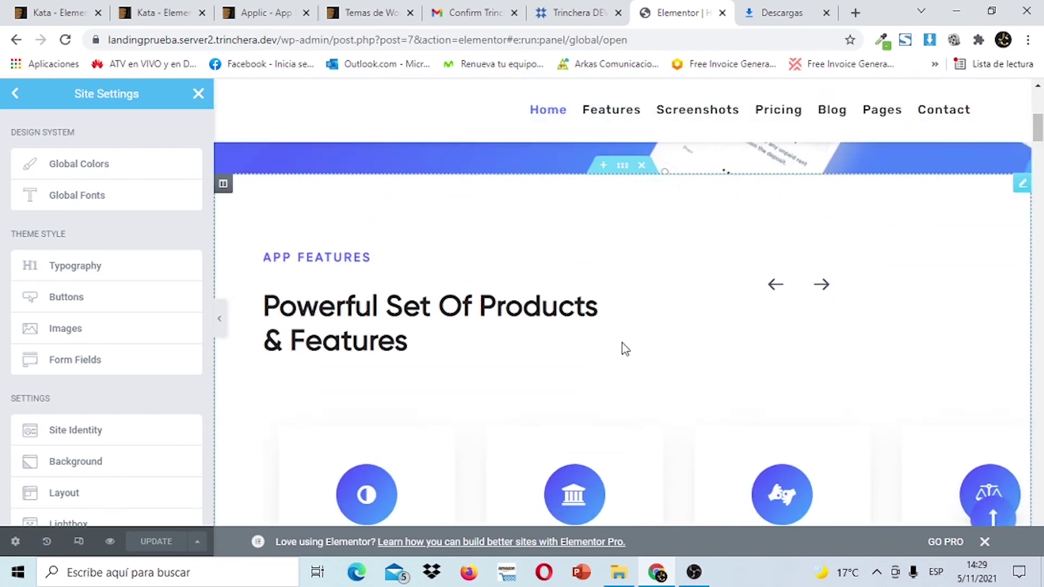